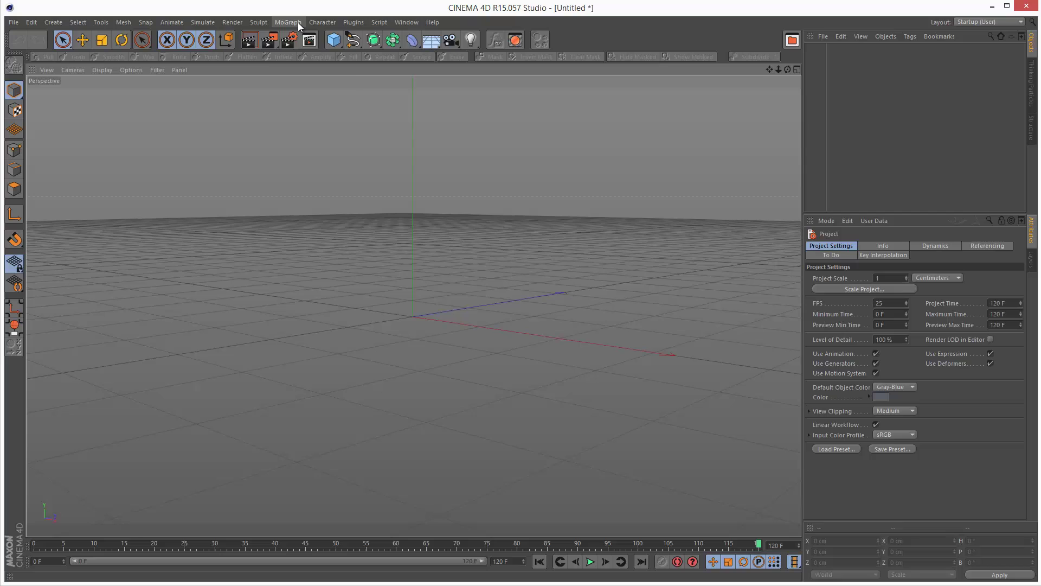
Add a MoText object and change its text to THE
{"action": "left_click", "coordinate": [298, 22]}
{"action": "left_click", "coordinate": [314, 147]}
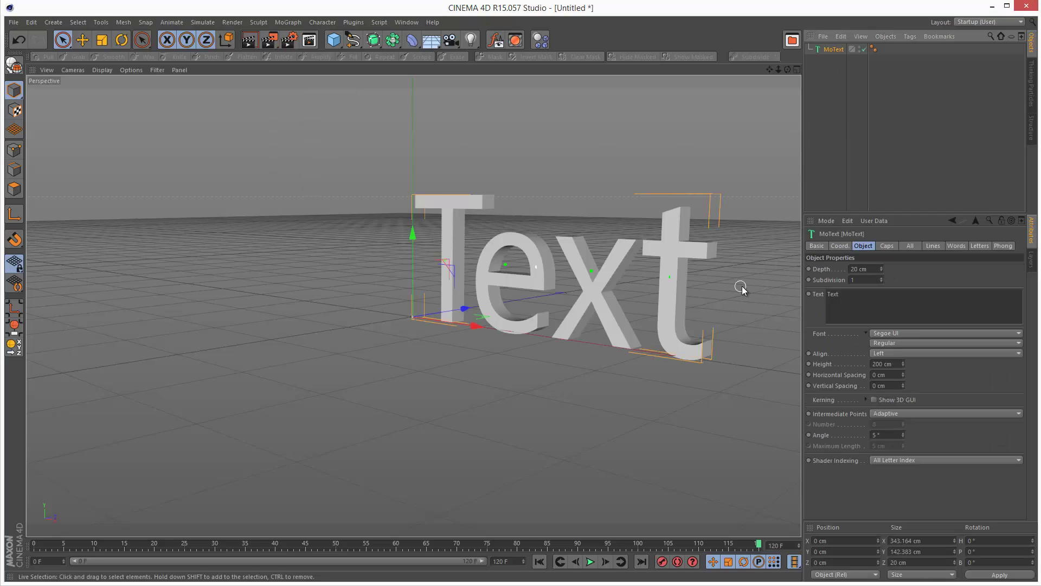
{"action": "left_click", "coordinate": [845, 293]}
{"action": "key", "text": "BackSpace"}
{"action": "key", "text": "BackSpace"}
{"action": "key", "text": "BackSpace"}
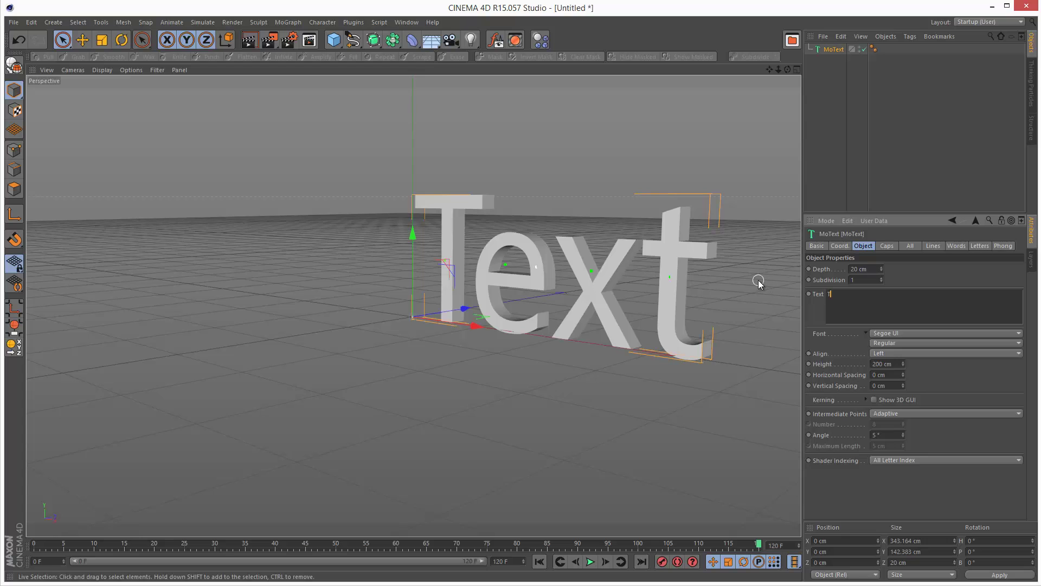
{"action": "type", "text": "HE"}
{"action": "mouse_move", "coordinate": [788, 69]}
{"action": "left_mouse_down"}
{"action": "mouse_move", "coordinate": [544, 334]}
{"action": "mouse_move", "coordinate": [789, 70]}
{"action": "mouse_move", "coordinate": [783, 76]}
{"action": "left_mouse_up"}
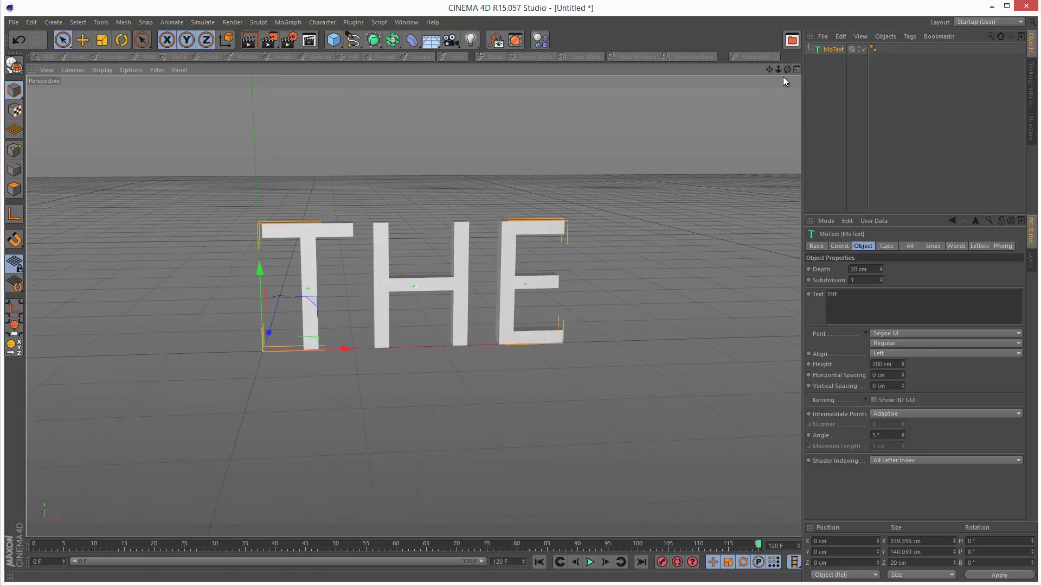
Set the lettering font to Arial Black and orbit to inspect it
{"action": "left_click", "coordinate": [916, 332]}
{"action": "scroll", "coordinate": [953, 182], "scroll_direction": "up", "scroll_amount": 15}
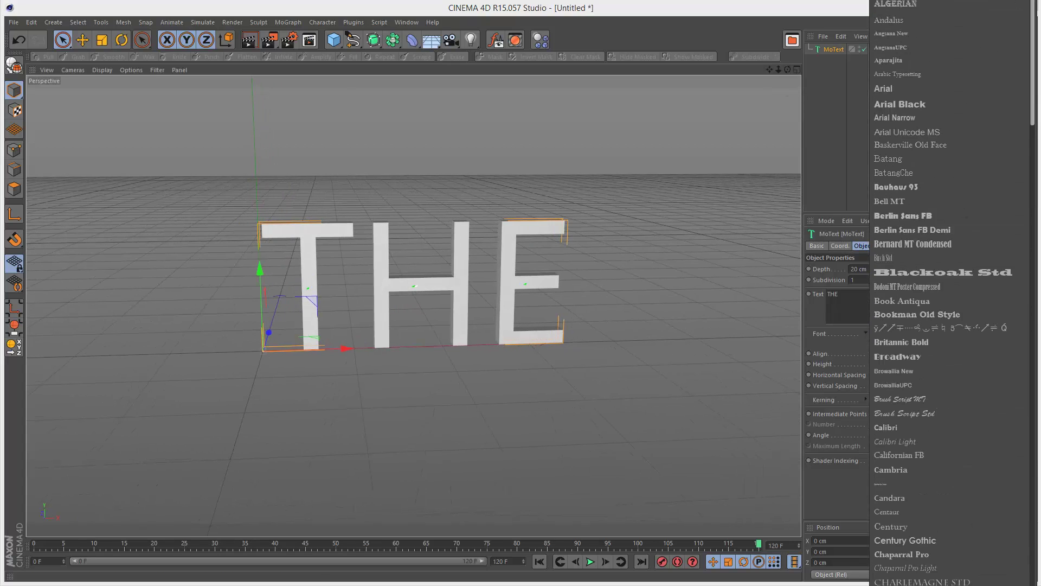
{"action": "left_click", "coordinate": [980, 102]}
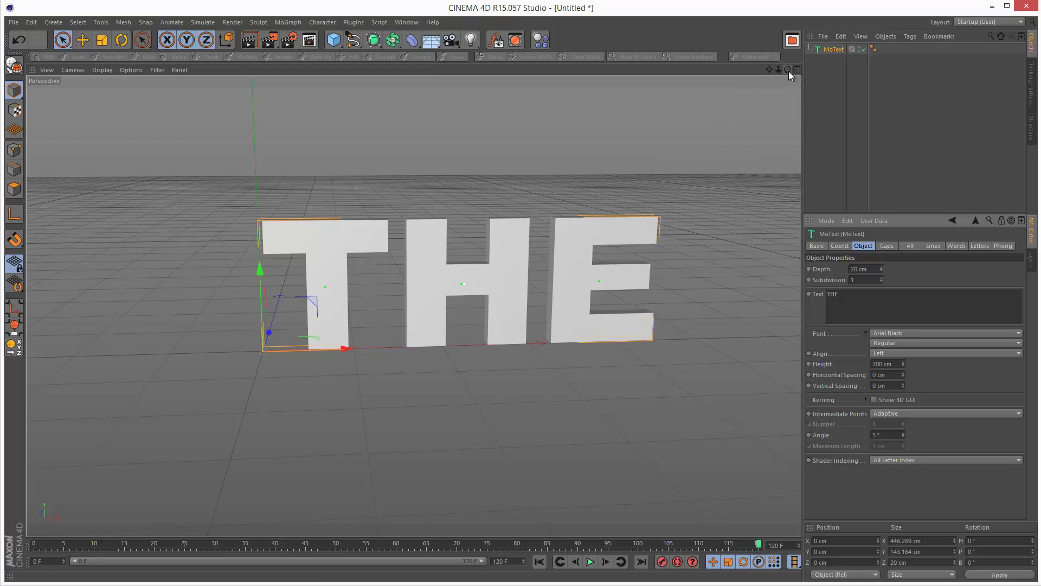
{"action": "left_click_drag", "start_coordinate": [788, 70], "coordinate": [543, 331]}
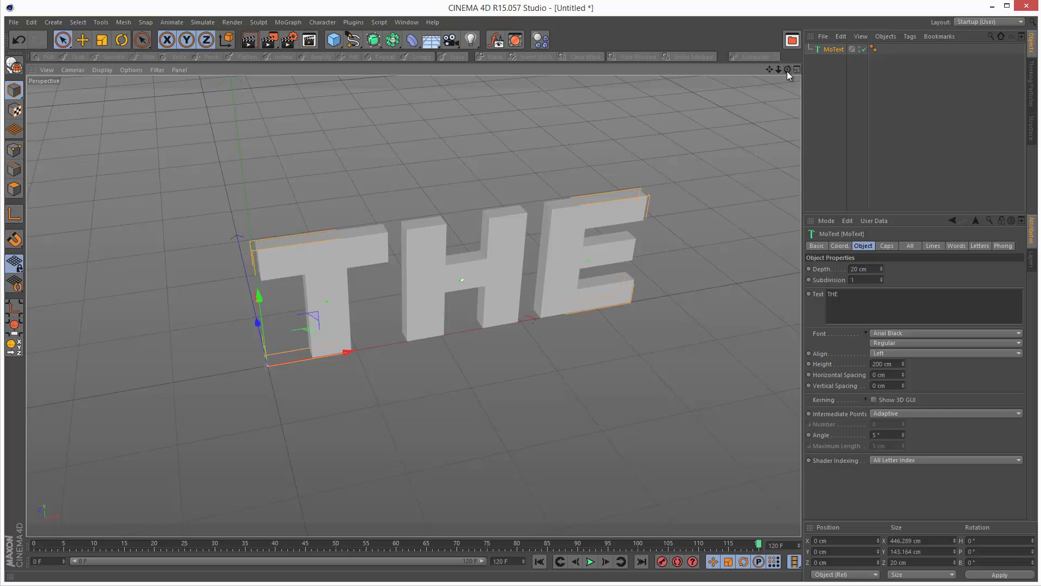
{"action": "left_click_drag", "start_coordinate": [787, 71], "coordinate": [545, 332]}
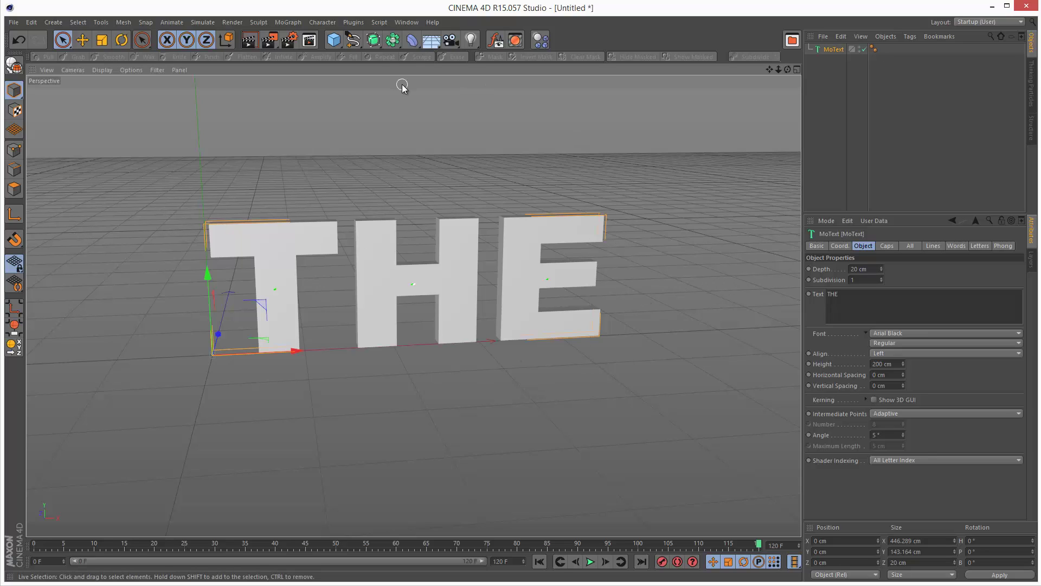
Put the MoText inside a new Connect generator and change the viewport shading mode
{"action": "left_click", "coordinate": [395, 41]}
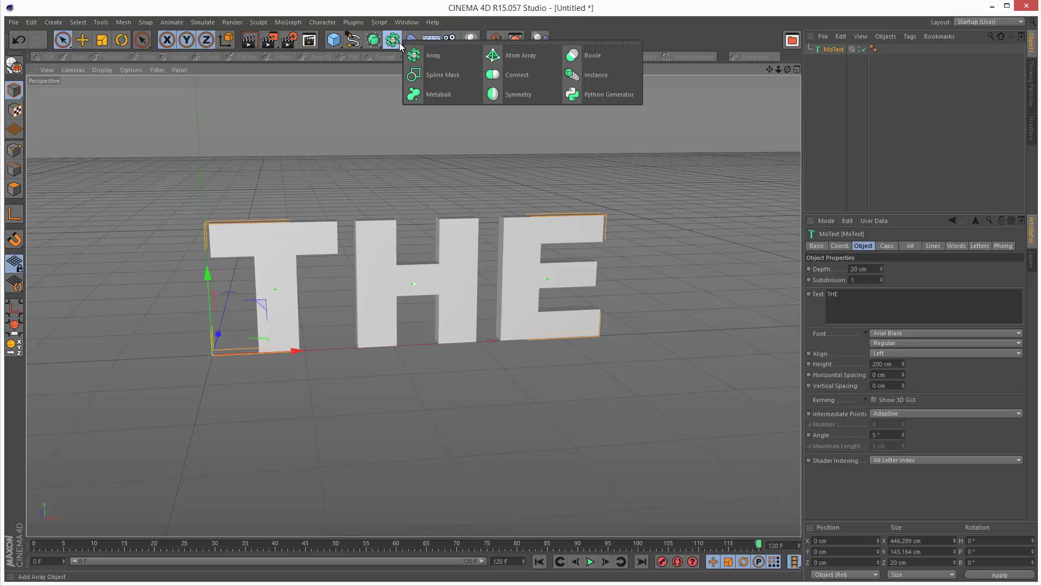
{"action": "left_click", "coordinate": [515, 75]}
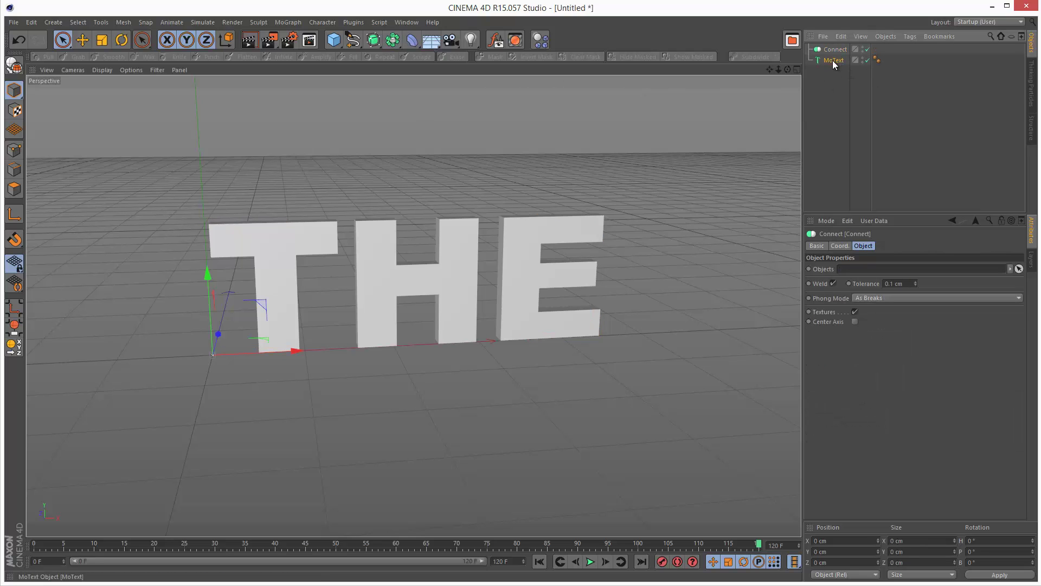
{"action": "left_click_drag", "start_coordinate": [843, 48], "coordinate": [842, 48]}
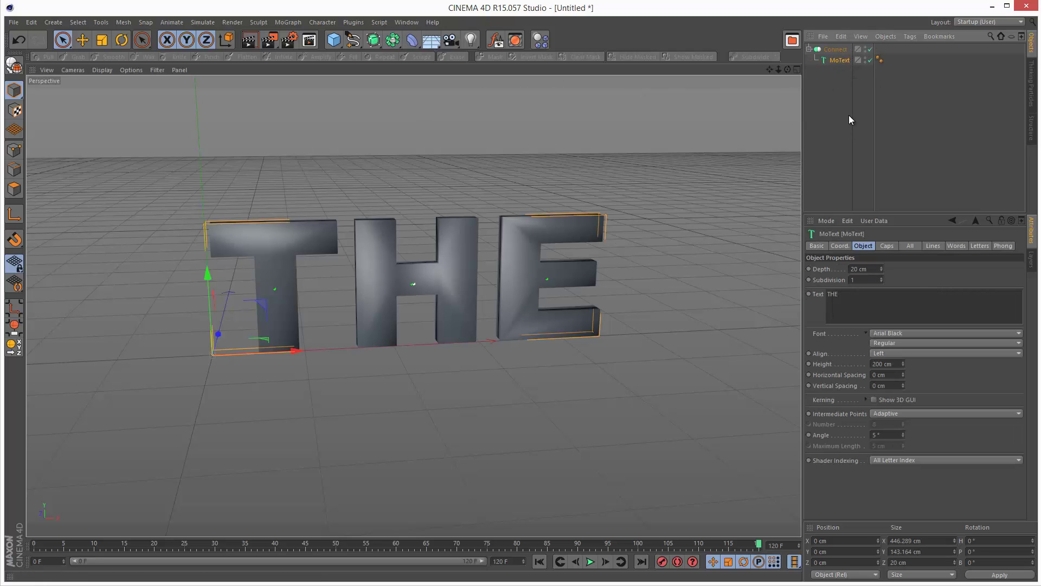
{"action": "left_click_drag", "start_coordinate": [788, 69], "coordinate": [543, 330]}
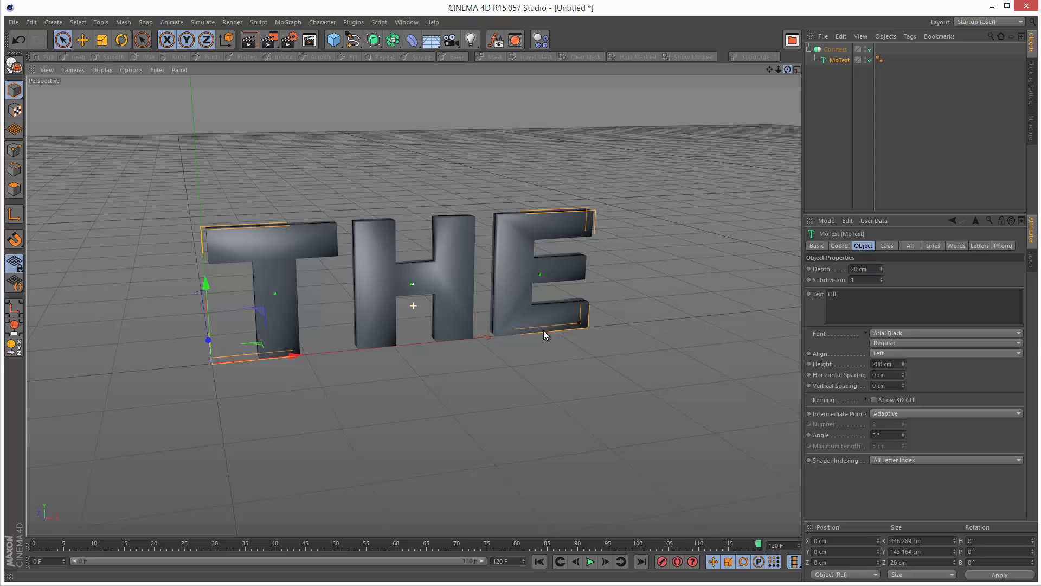
{"action": "left_click", "coordinate": [108, 70]}
{"action": "left_click", "coordinate": [138, 96]}
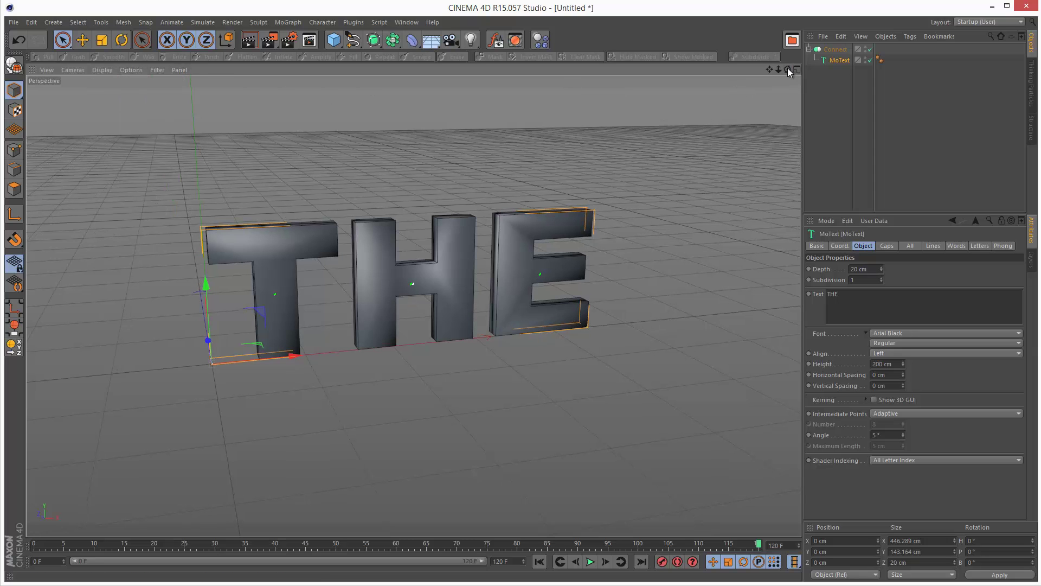
{"action": "left_click_drag", "start_coordinate": [788, 70], "coordinate": [543, 330]}
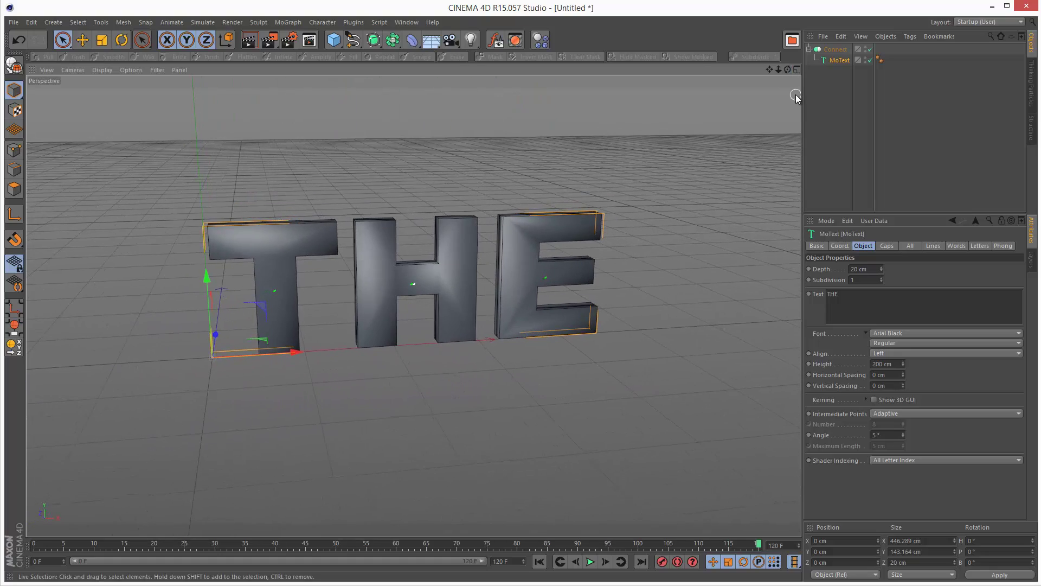
Make the Connect object editable and rename it The
{"action": "left_click", "coordinate": [835, 49]}
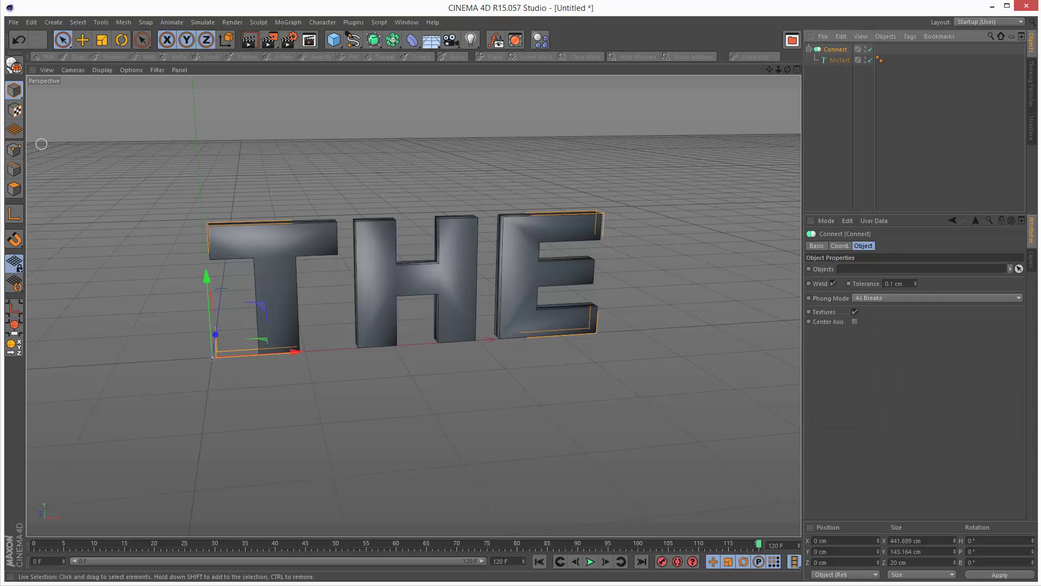
{"action": "left_click", "coordinate": [16, 66]}
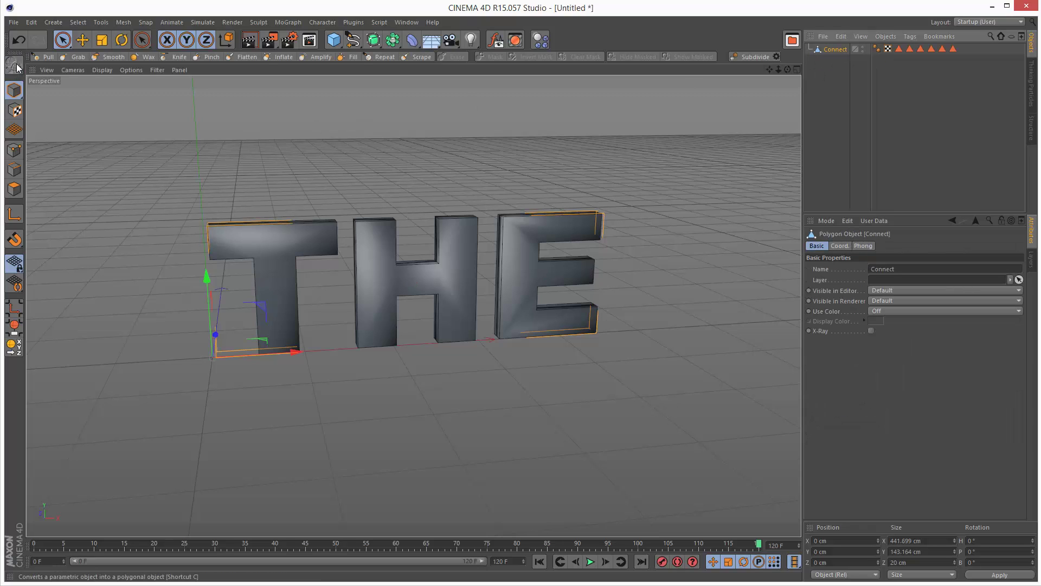
{"action": "double_click", "coordinate": [837, 49]}
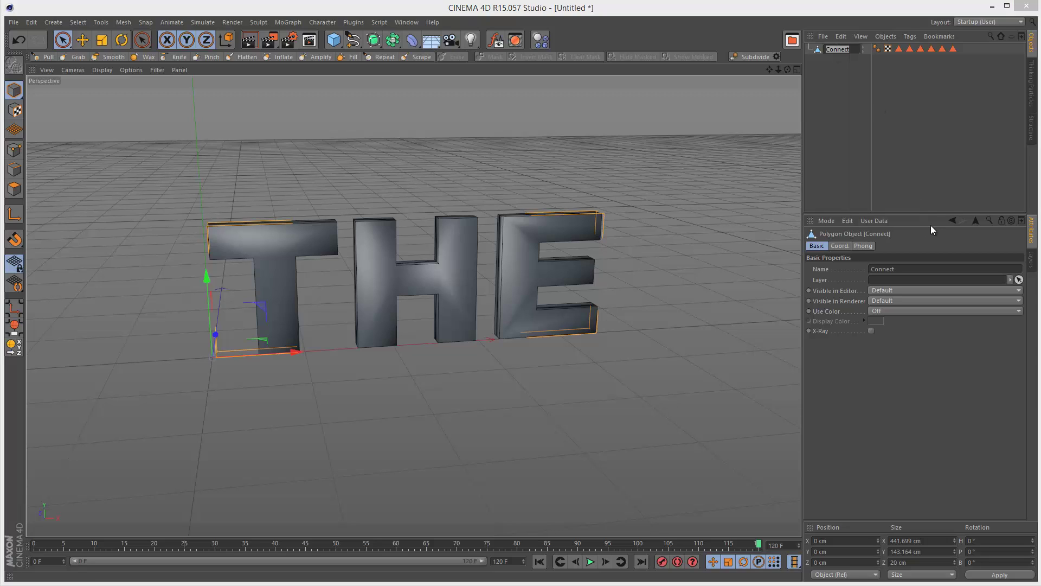
{"action": "type", "text": "The"}
{"action": "key", "text": "Return"}
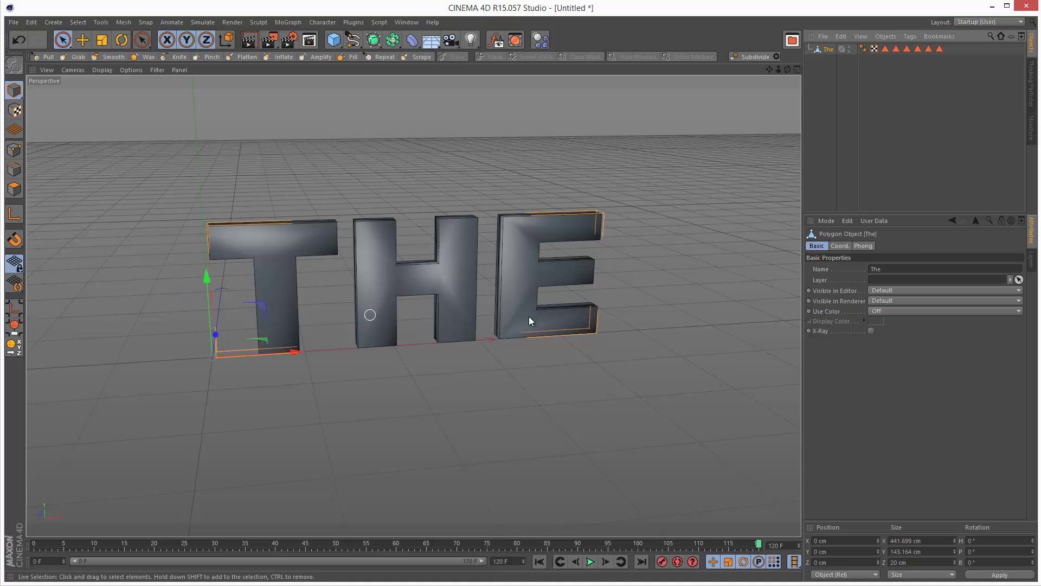
Add a Cloner with a child Sphere of 6 cm radius
{"action": "left_click", "coordinate": [288, 22]}
{"action": "left_click", "coordinate": [296, 105]}
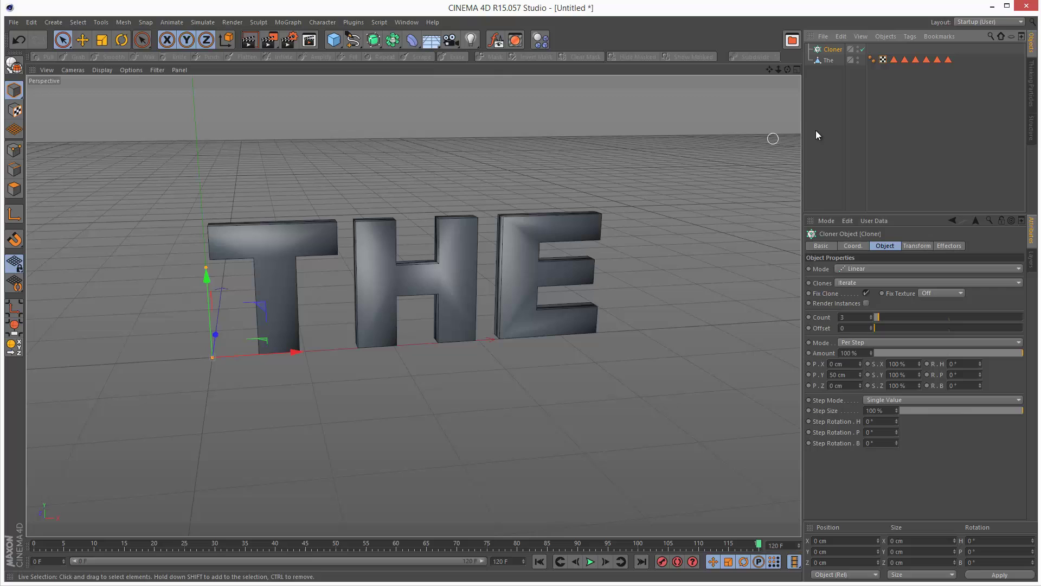
{"action": "left_click", "coordinate": [334, 41]}
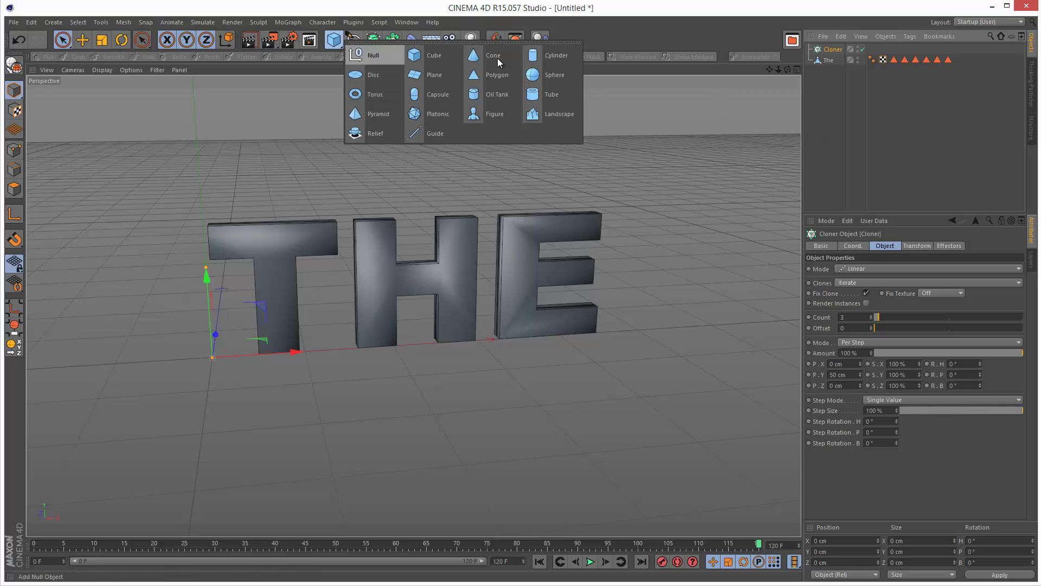
{"action": "left_click", "coordinate": [555, 75]}
{"action": "left_click_drag", "start_coordinate": [838, 49], "coordinate": [839, 61]}
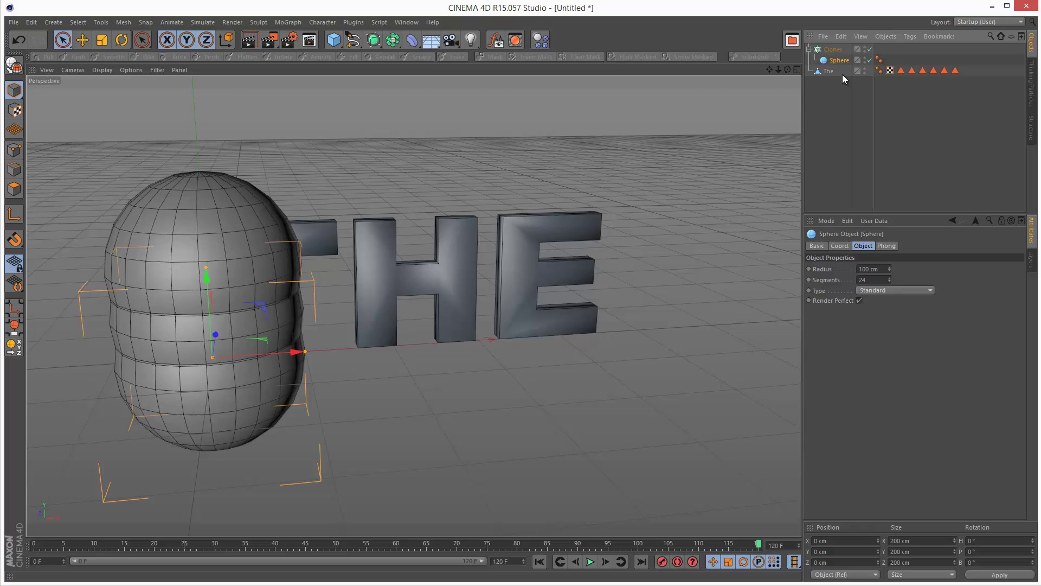
{"action": "left_click", "coordinate": [883, 268]}
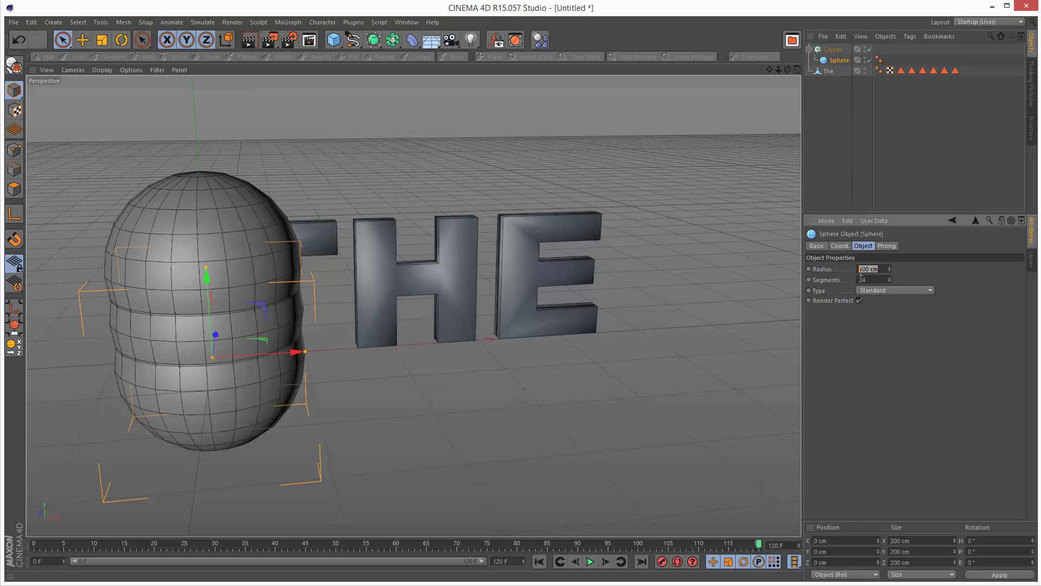
{"action": "type", "text": "5"}
{"action": "left_click", "coordinate": [918, 194]}
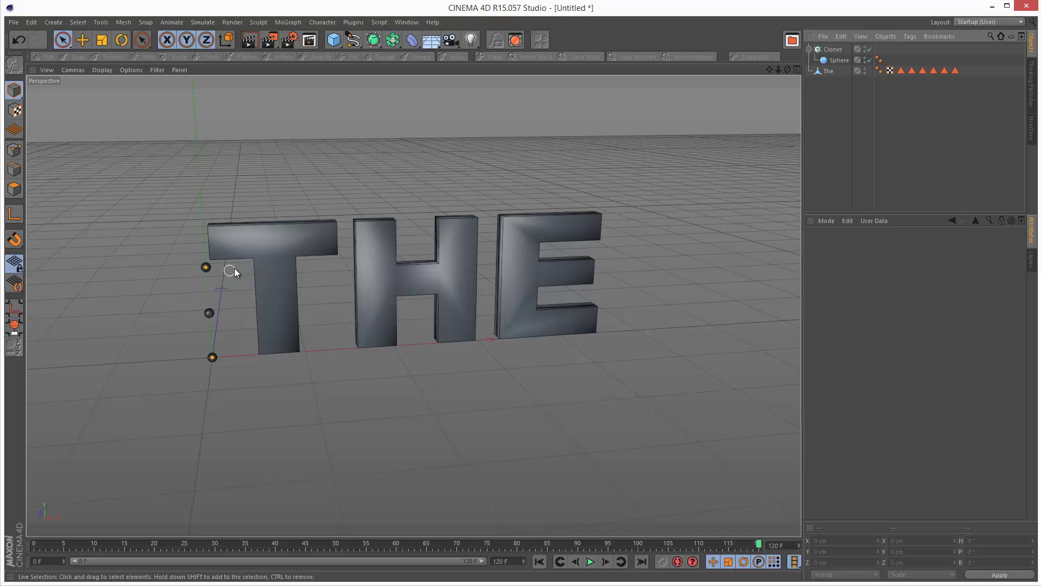
{"action": "left_click", "coordinate": [831, 61]}
{"action": "left_click", "coordinate": [889, 267]}
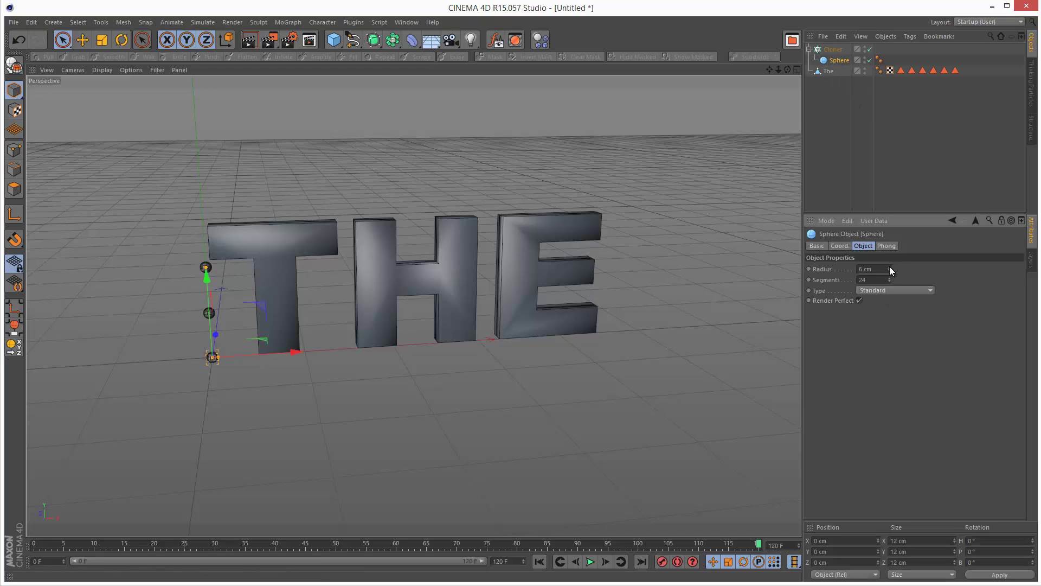
Switch the Cloner to Object mode with The as its source object
{"action": "left_click", "coordinate": [835, 50]}
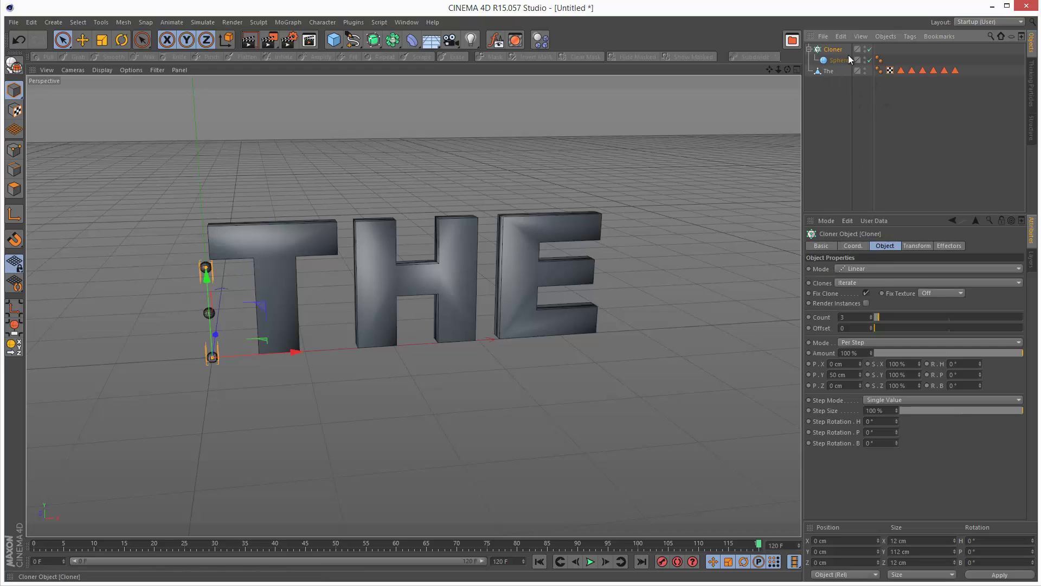
{"action": "left_click", "coordinate": [865, 269]}
{"action": "left_click", "coordinate": [867, 280]}
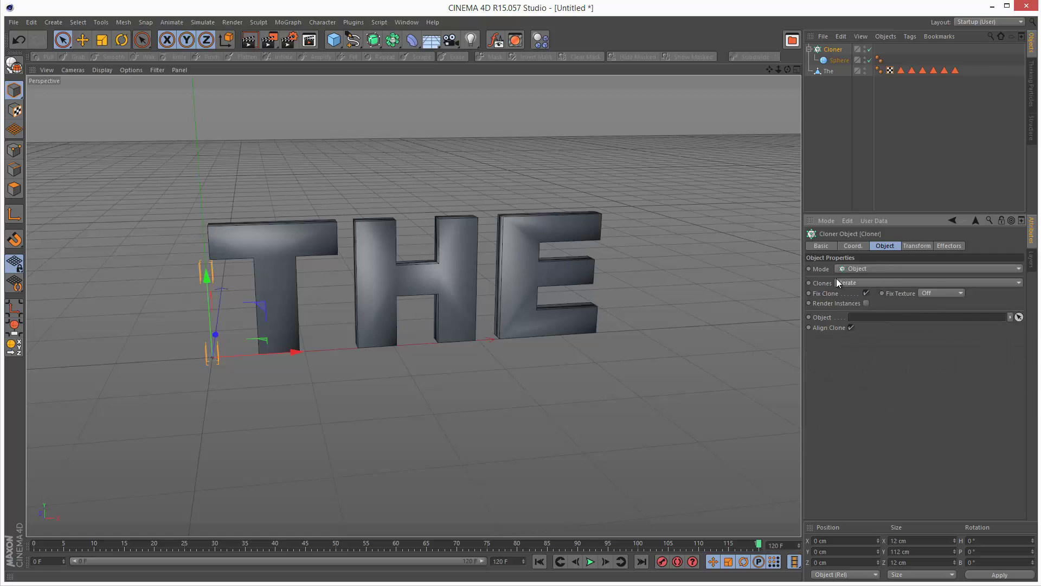
{"action": "left_click_drag", "start_coordinate": [829, 71], "coordinate": [871, 319]}
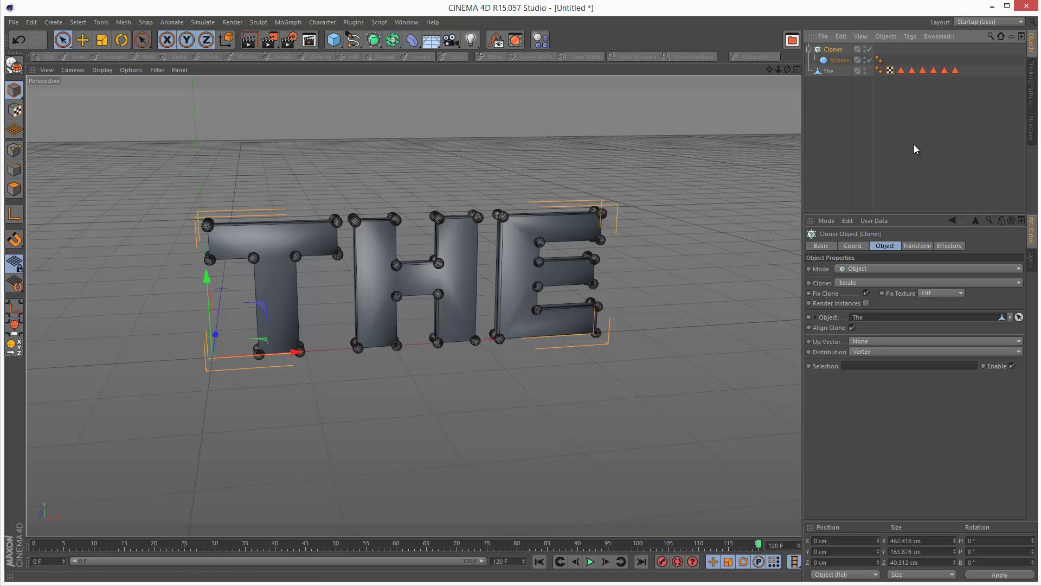
Distribute 200 clones through the letters' volume and hide The's geometry
{"action": "left_click", "coordinate": [893, 352]}
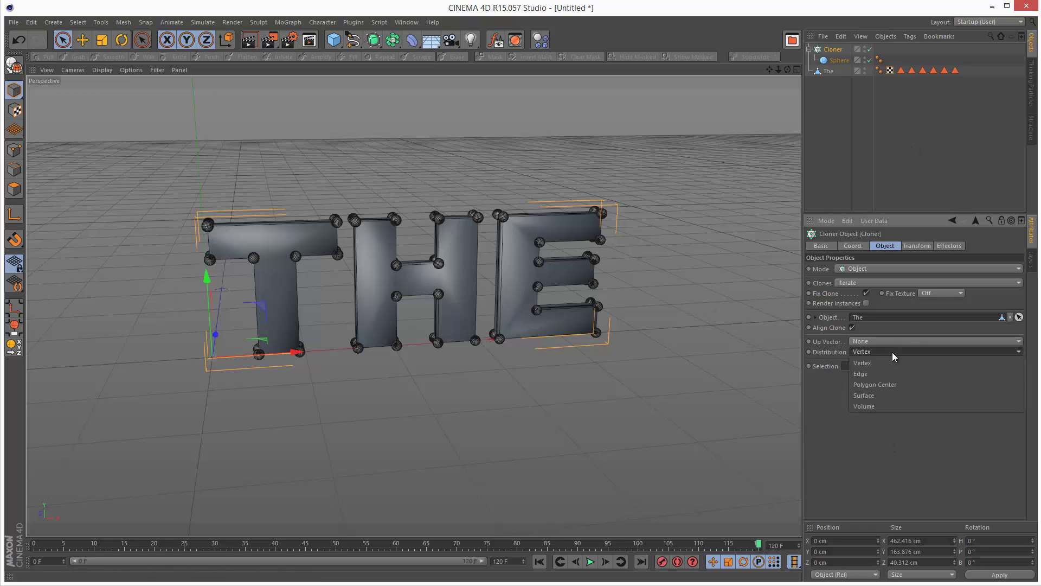
{"action": "left_click", "coordinate": [882, 406]}
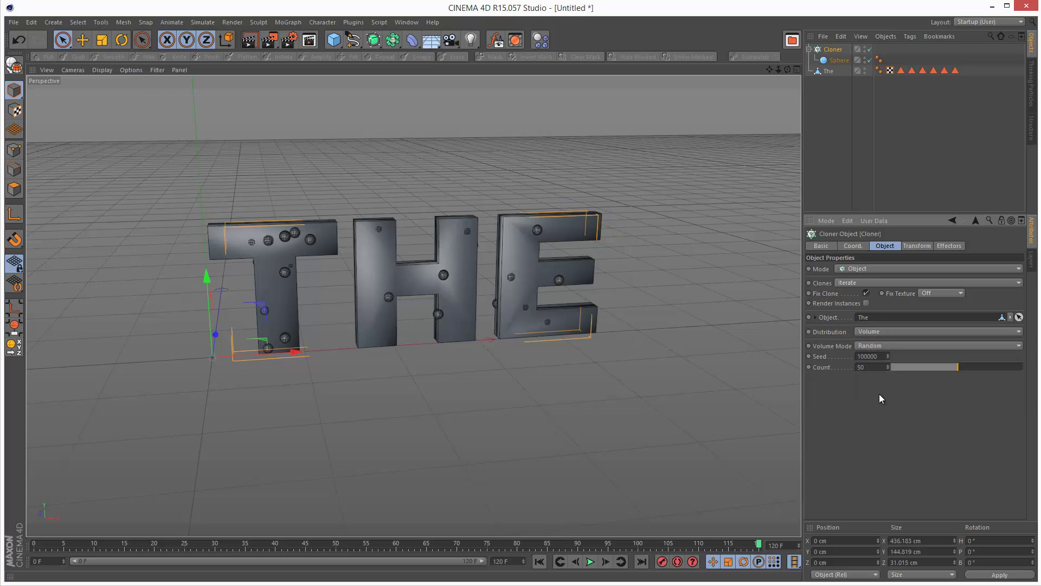
{"action": "double_click", "coordinate": [863, 367]}
{"action": "type", "text": "200"}
{"action": "key", "text": "Return"}
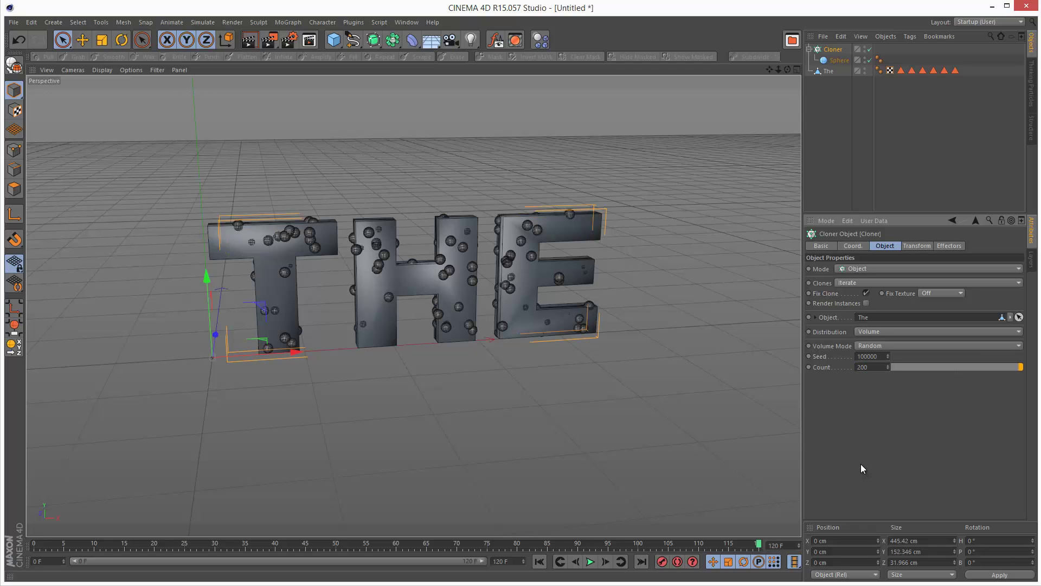
{"action": "left_click", "coordinate": [865, 69]}
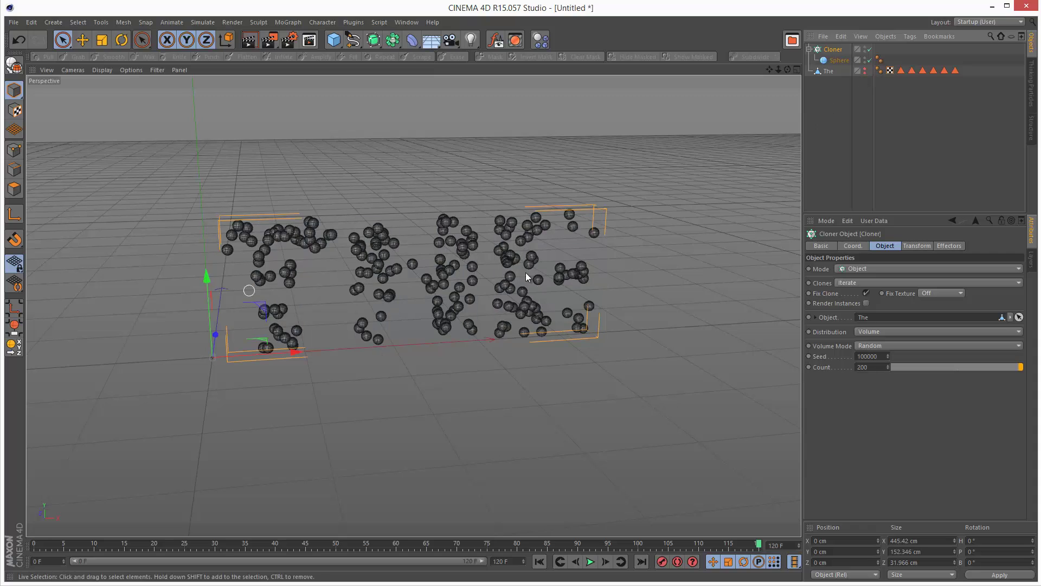
Raise the clone count to 600, preview a render, and collapse the Cloner
{"action": "mouse_move", "coordinate": [887, 366]}
{"action": "left_mouse_down"}
{"action": "mouse_move", "coordinate": [880, 318]}
{"action": "mouse_move", "coordinate": [888, 369]}
{"action": "left_mouse_up"}
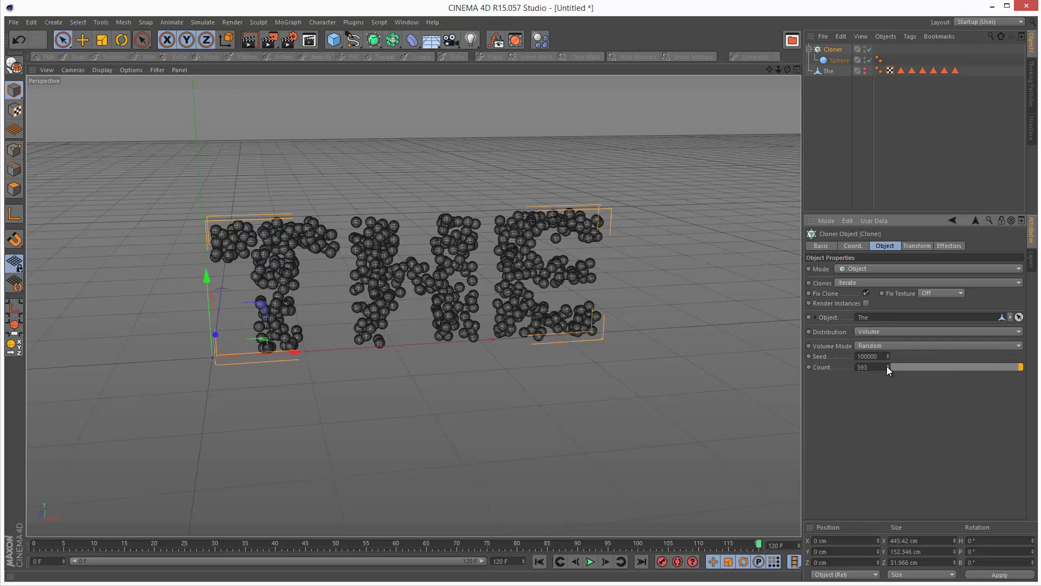
{"action": "double_click", "coordinate": [868, 367]}
{"action": "type", "text": "600"}
{"action": "key", "text": "Return"}
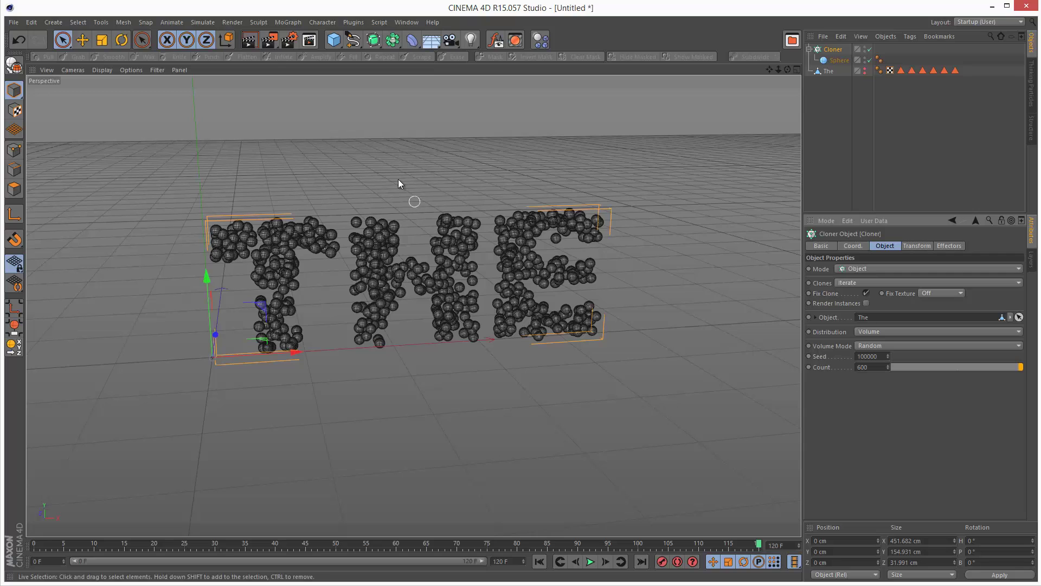
{"action": "left_click", "coordinate": [250, 41]}
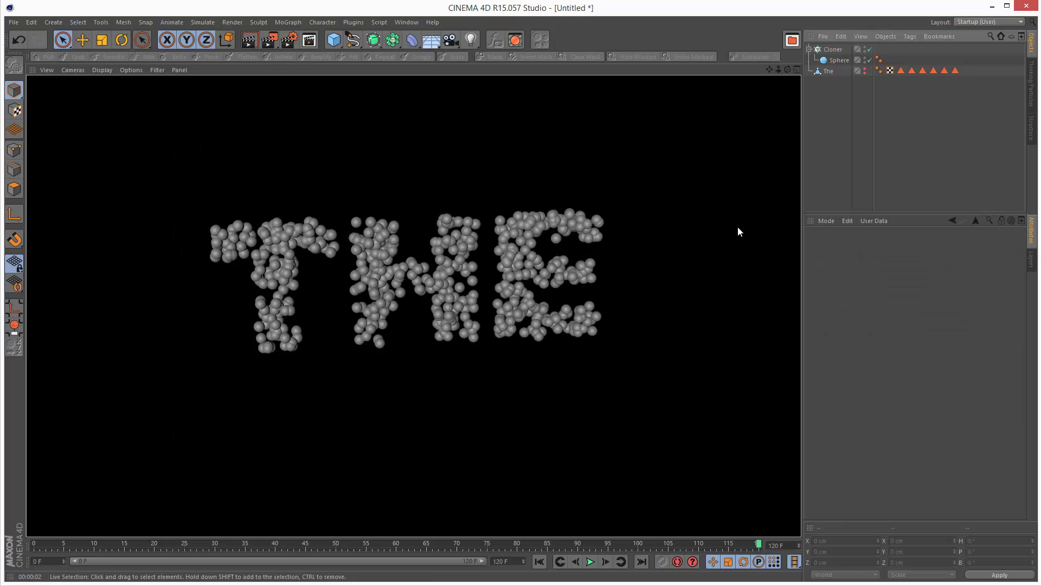
{"action": "left_click", "coordinate": [937, 142]}
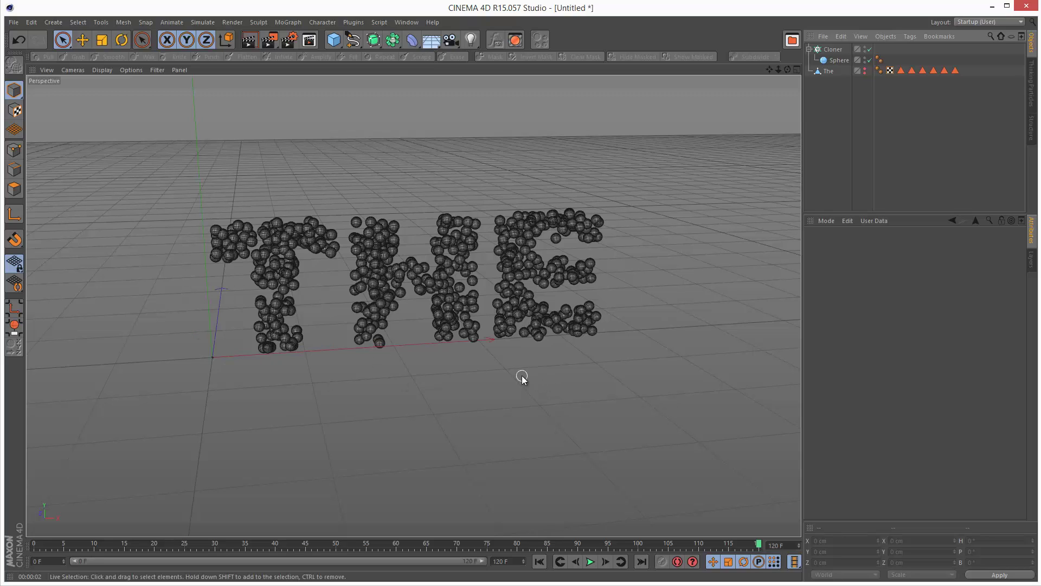
{"action": "left_click", "coordinate": [809, 49]}
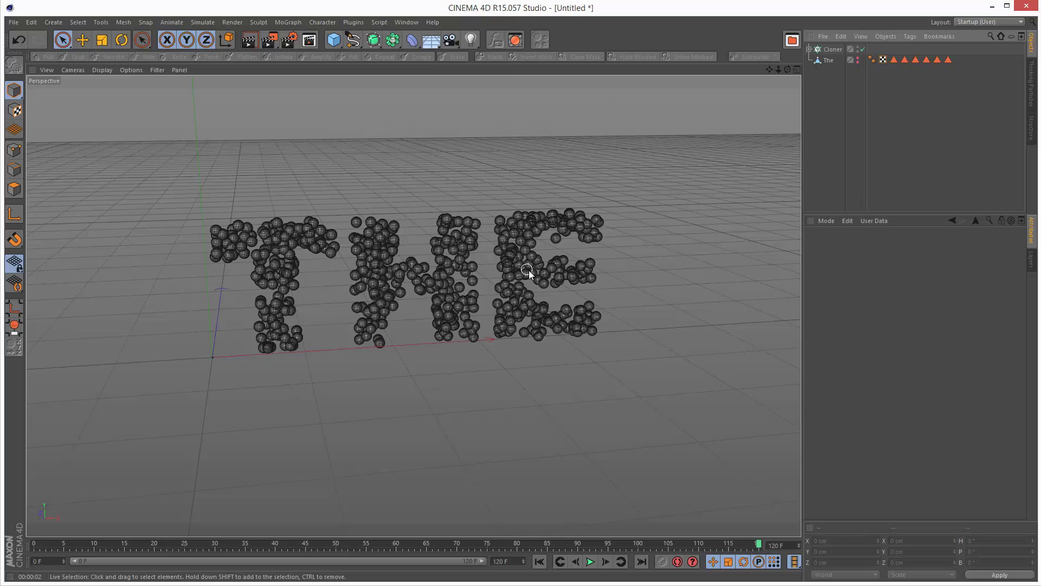
Hide the THE clones and add a MoText reading END in Arial Black
{"action": "left_click", "coordinate": [858, 48]}
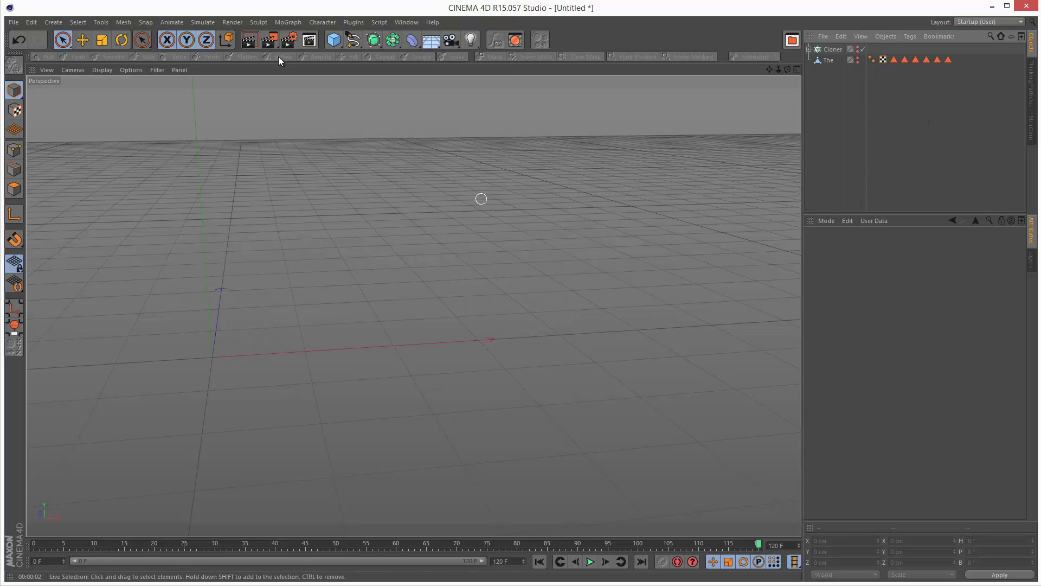
{"action": "left_click", "coordinate": [280, 25]}
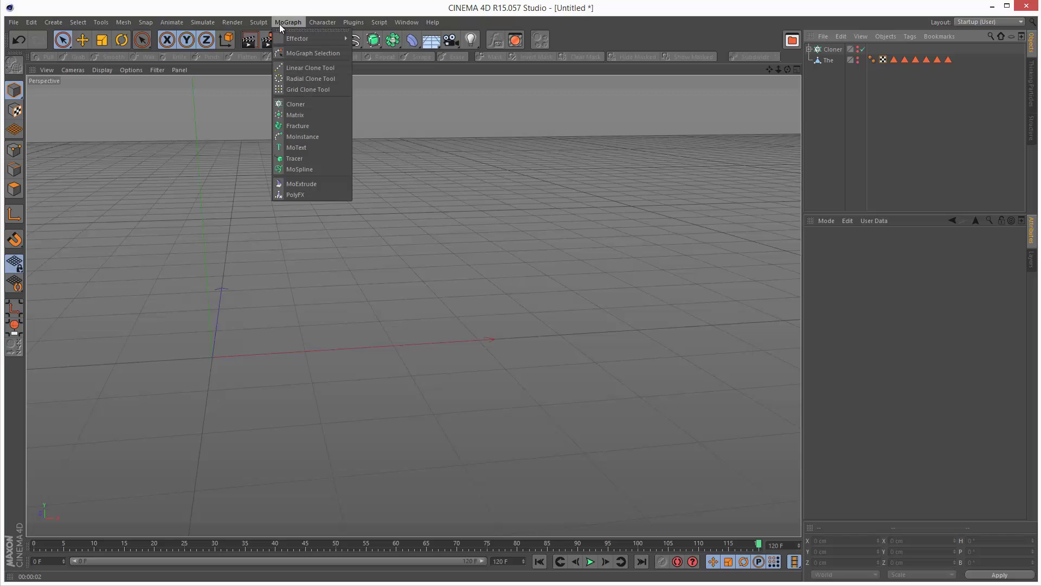
{"action": "left_click", "coordinate": [305, 148]}
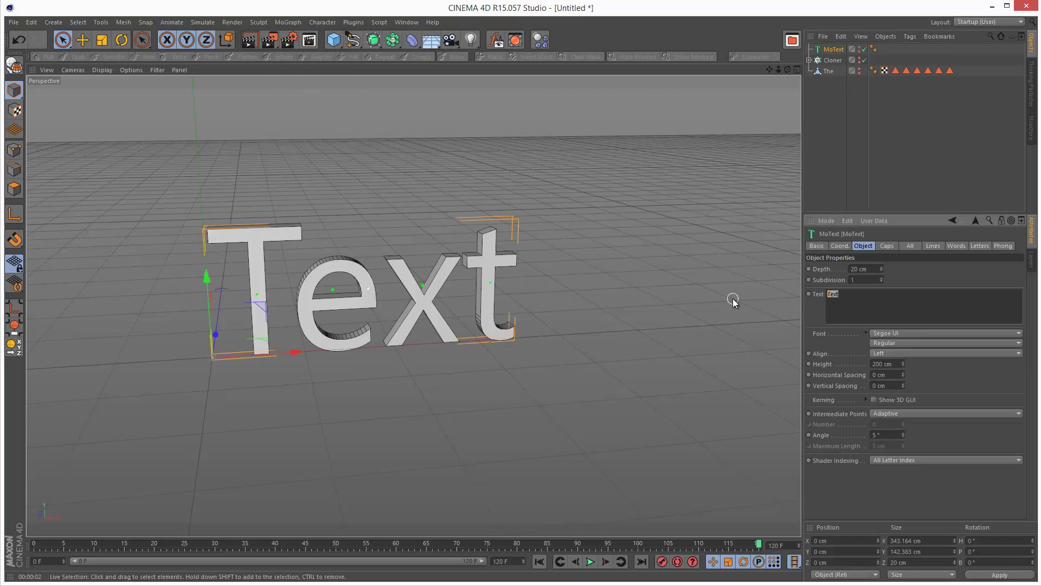
{"action": "type", "text": "END"}
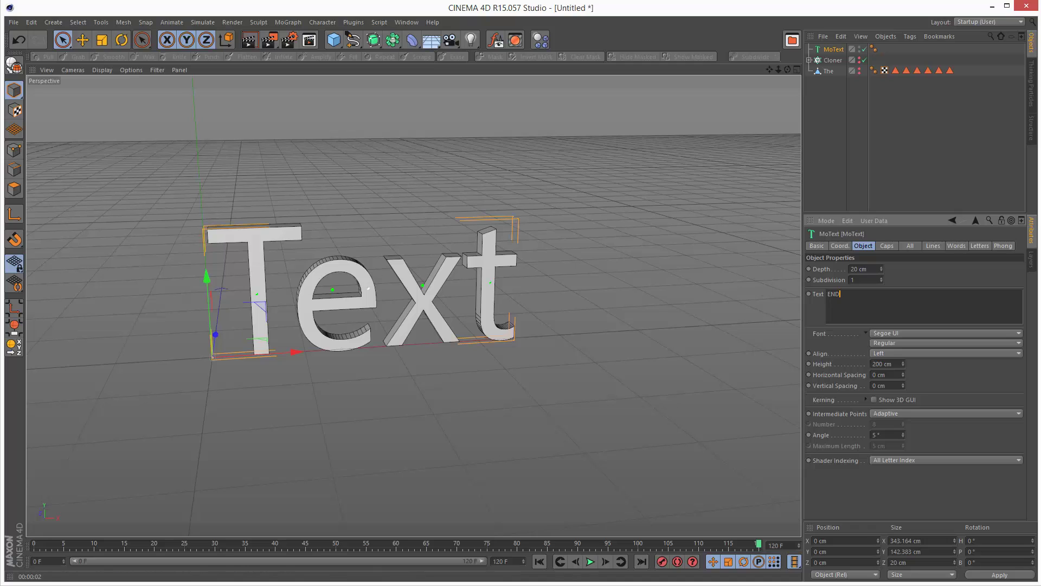
{"action": "left_click", "coordinate": [918, 136]}
{"action": "left_click", "coordinate": [834, 49]}
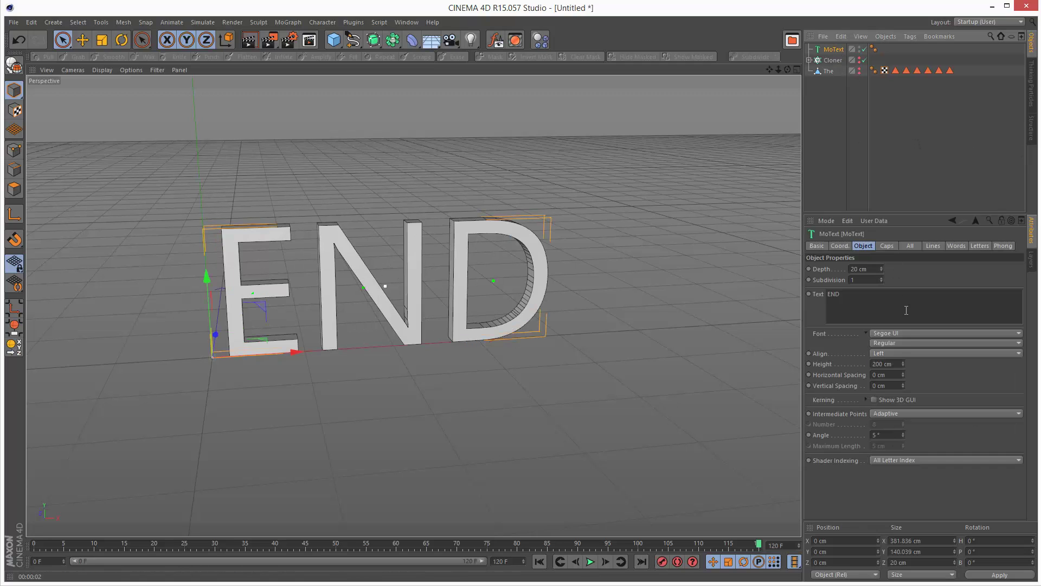
{"action": "left_click", "coordinate": [903, 334]}
{"action": "left_click_drag", "start_coordinate": [1032, 479], "coordinate": [1024, 80]}
{"action": "left_click", "coordinate": [949, 157]}
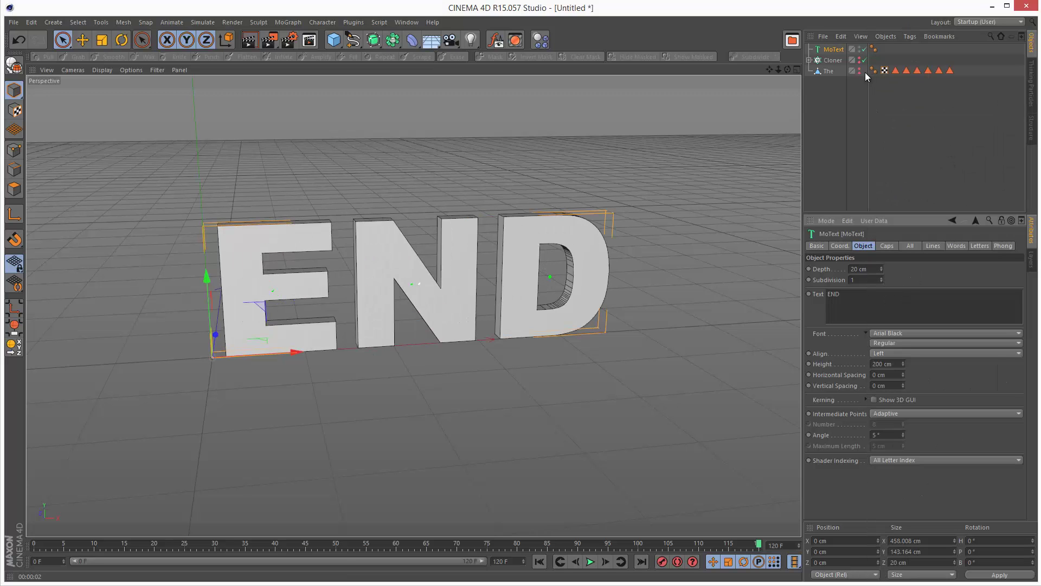
Wrap the END text in Connect, make it editable as End, and move it below The
{"action": "left_click", "coordinate": [392, 40]}
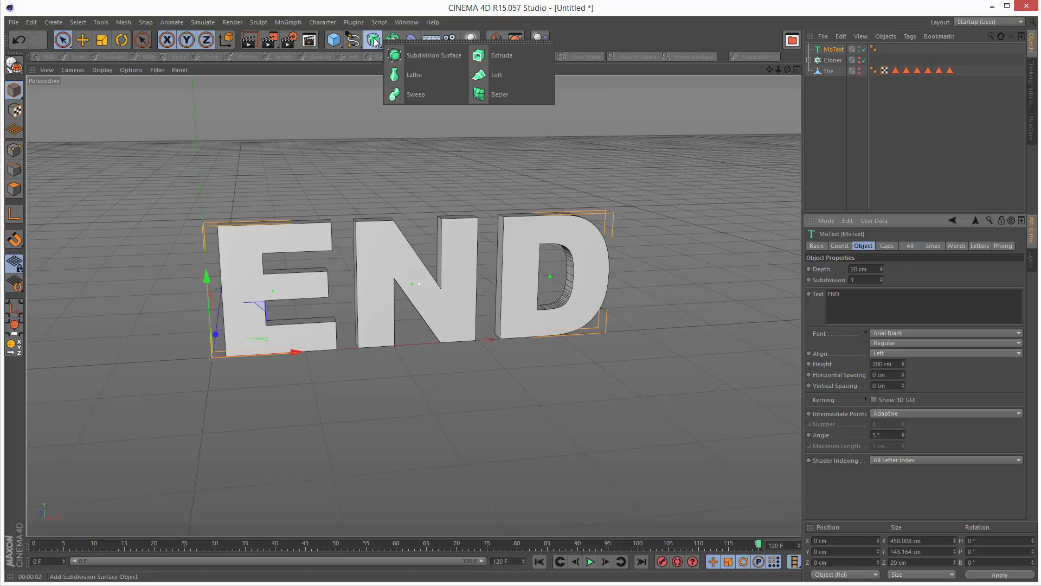
{"action": "left_click", "coordinate": [519, 75]}
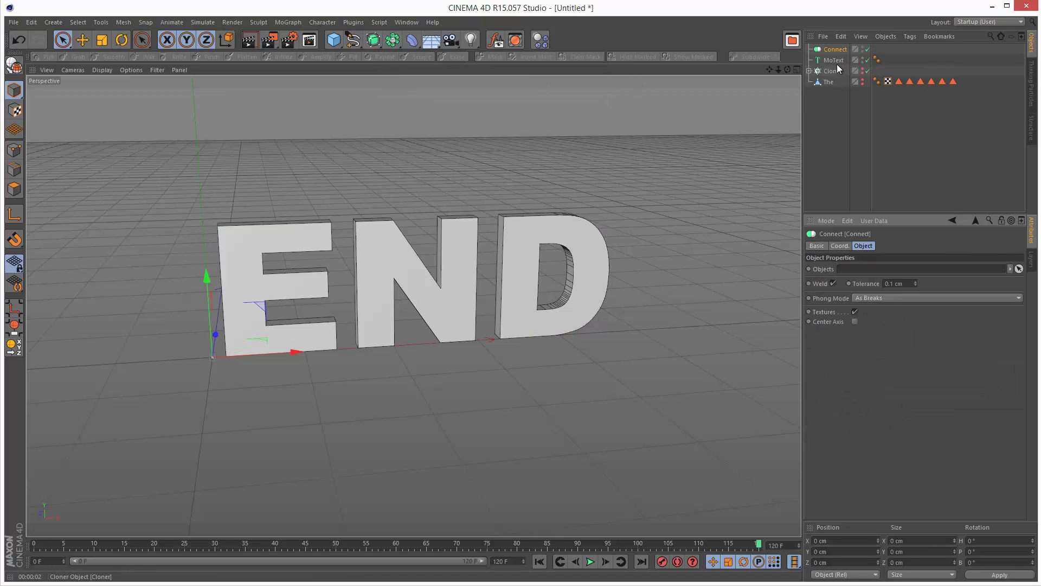
{"action": "left_click_drag", "start_coordinate": [840, 54], "coordinate": [841, 49]}
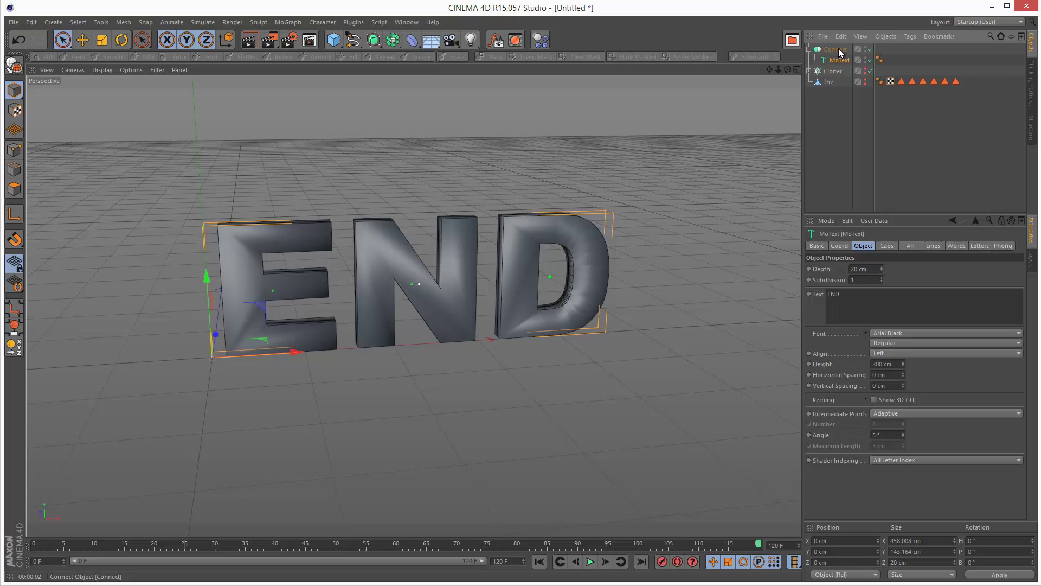
{"action": "left_click", "coordinate": [835, 49]}
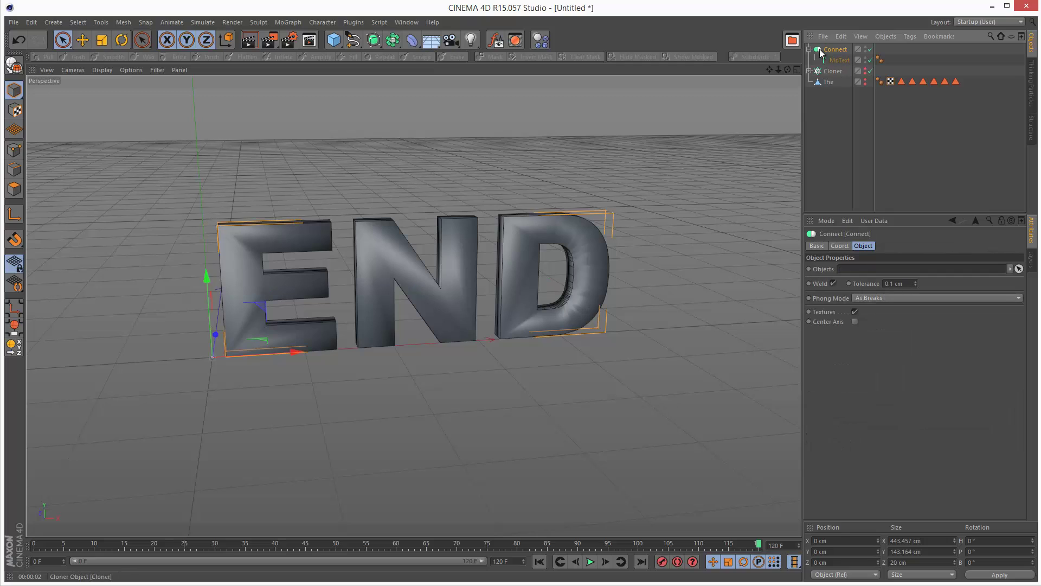
{"action": "left_click", "coordinate": [15, 65]}
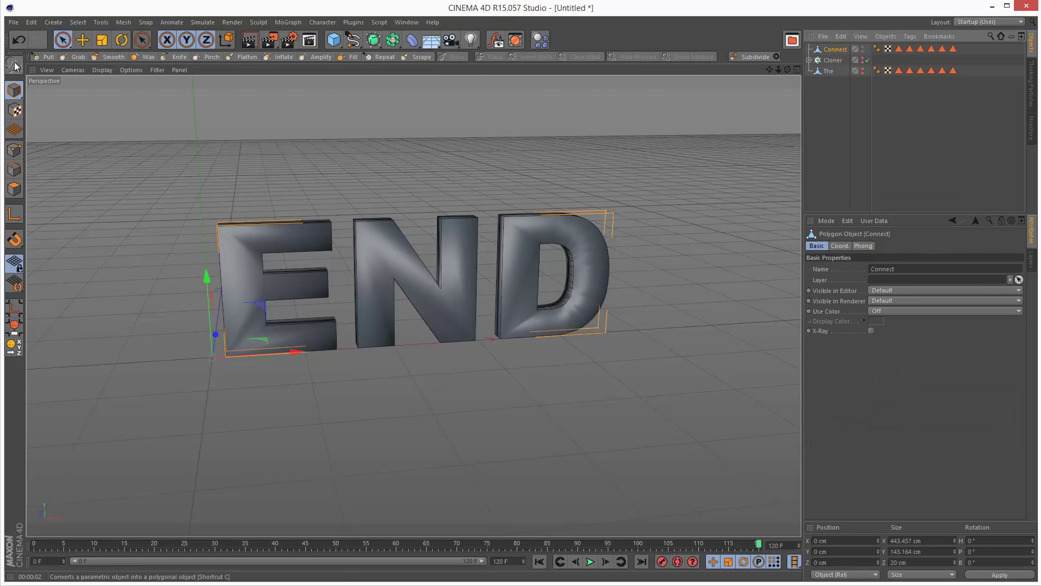
{"action": "double_click", "coordinate": [834, 49]}
{"action": "type", "text": "End"}
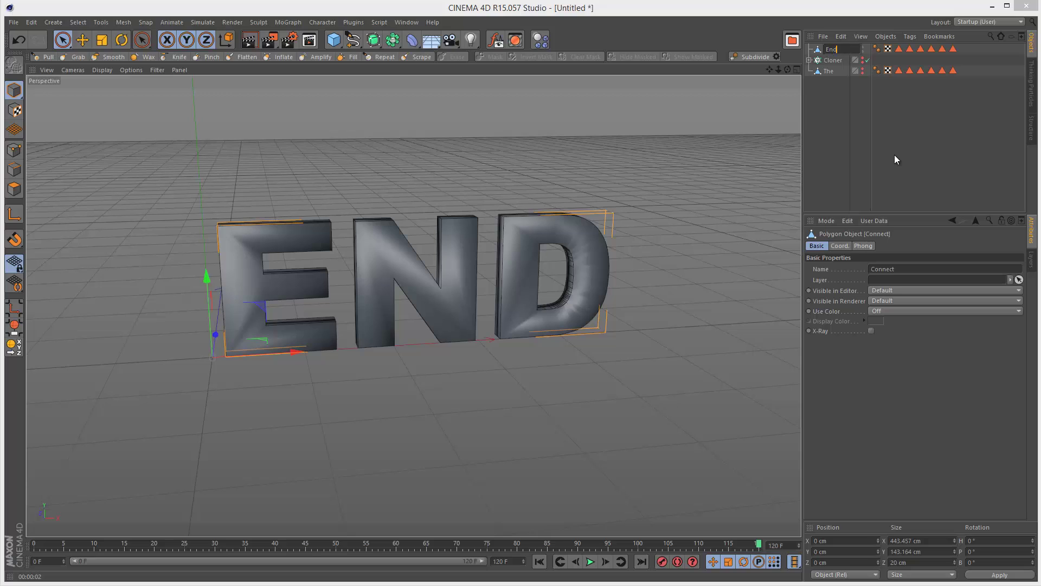
{"action": "key", "text": "Return"}
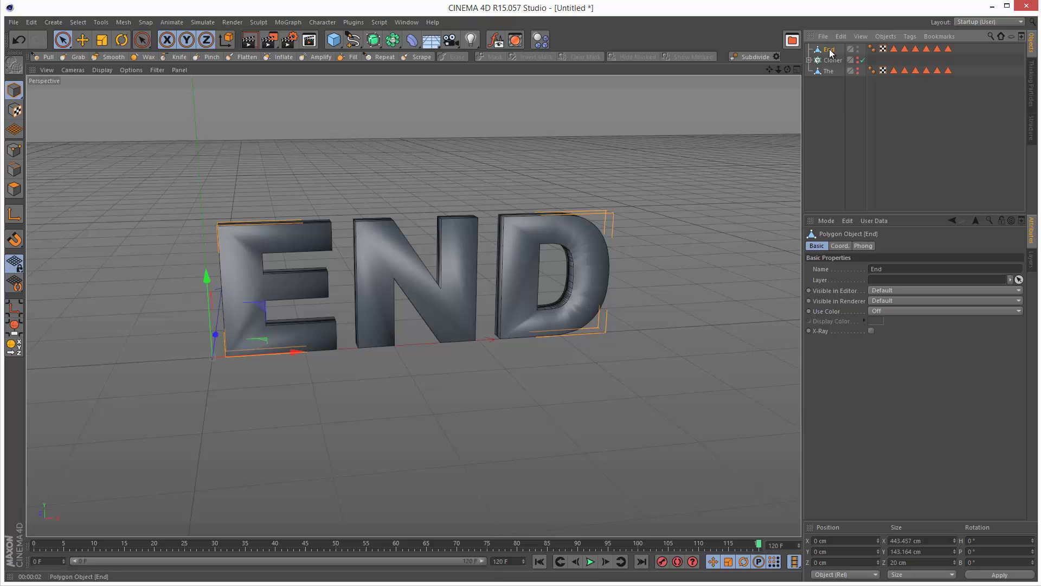
{"action": "left_click_drag", "start_coordinate": [828, 49], "coordinate": [835, 94]}
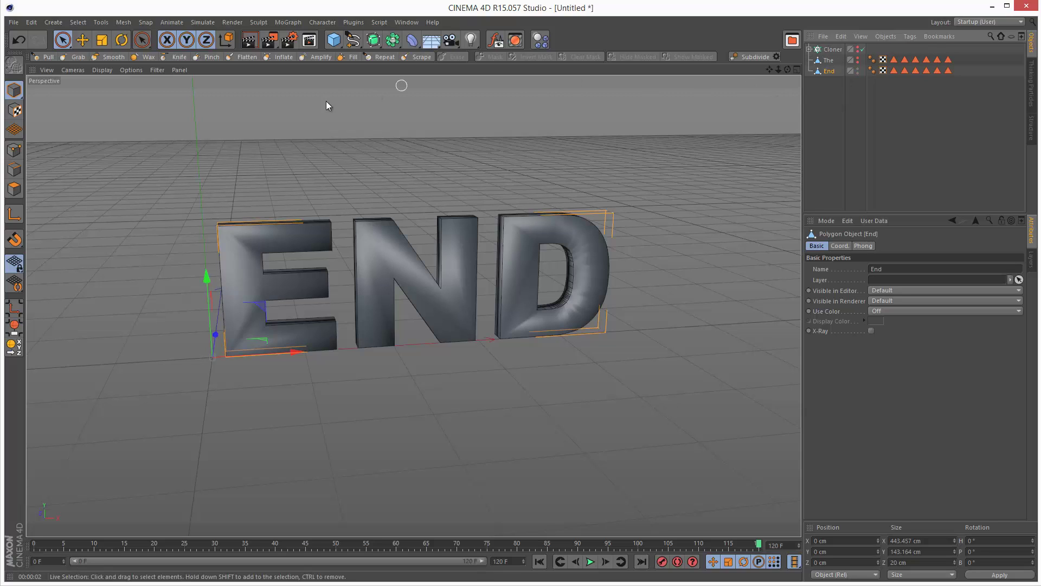
Add a Matrix object in Object mode using End as its source
{"action": "left_click", "coordinate": [288, 23]}
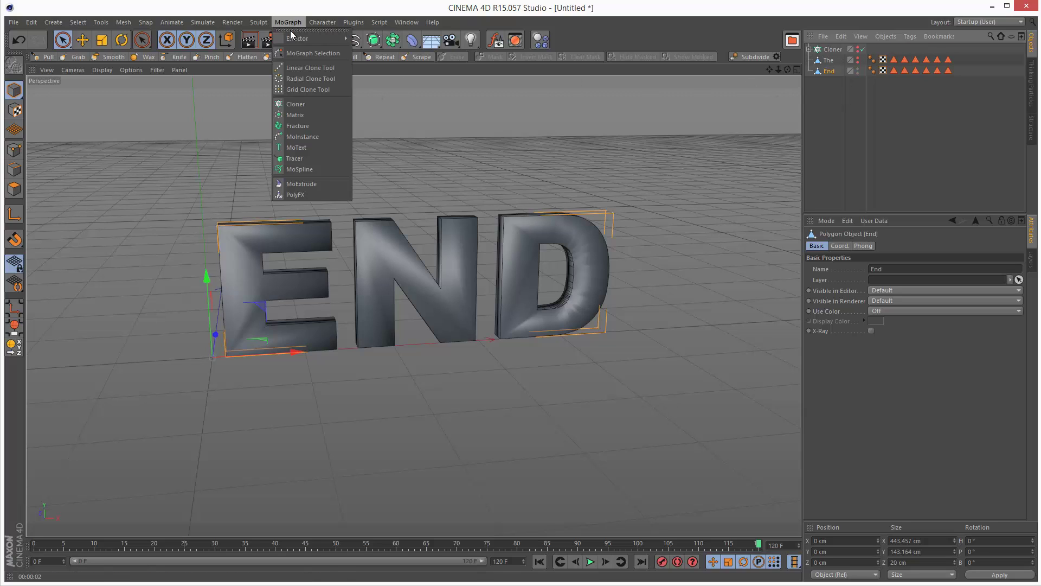
{"action": "left_click", "coordinate": [301, 115]}
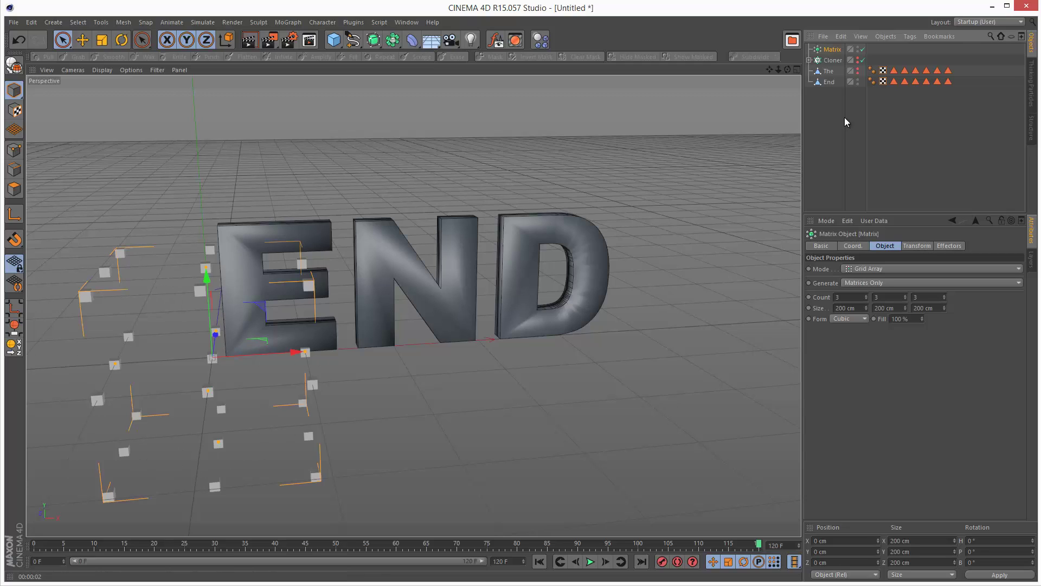
{"action": "left_click", "coordinate": [873, 270]}
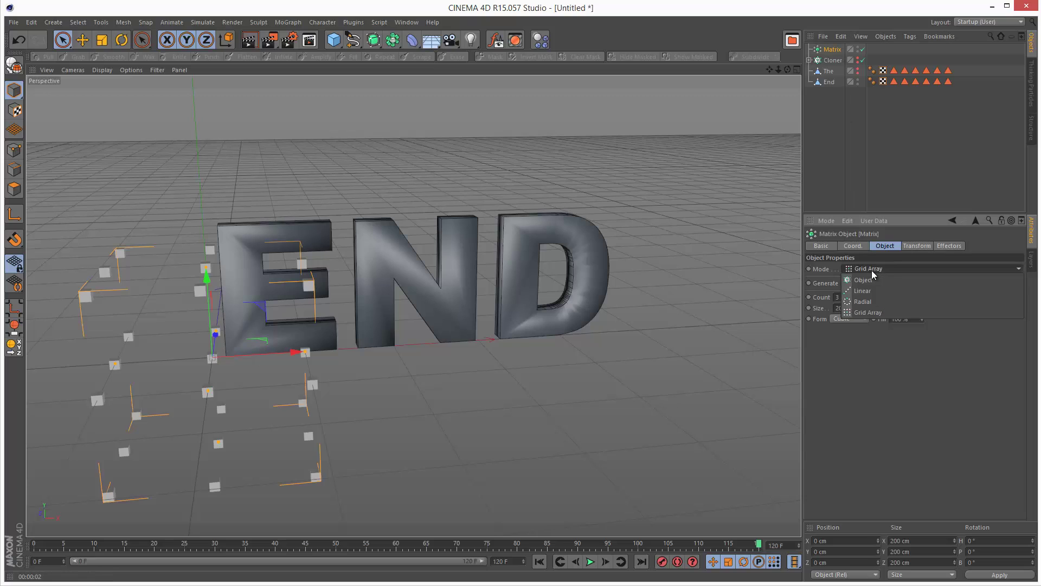
{"action": "left_click", "coordinate": [874, 281]}
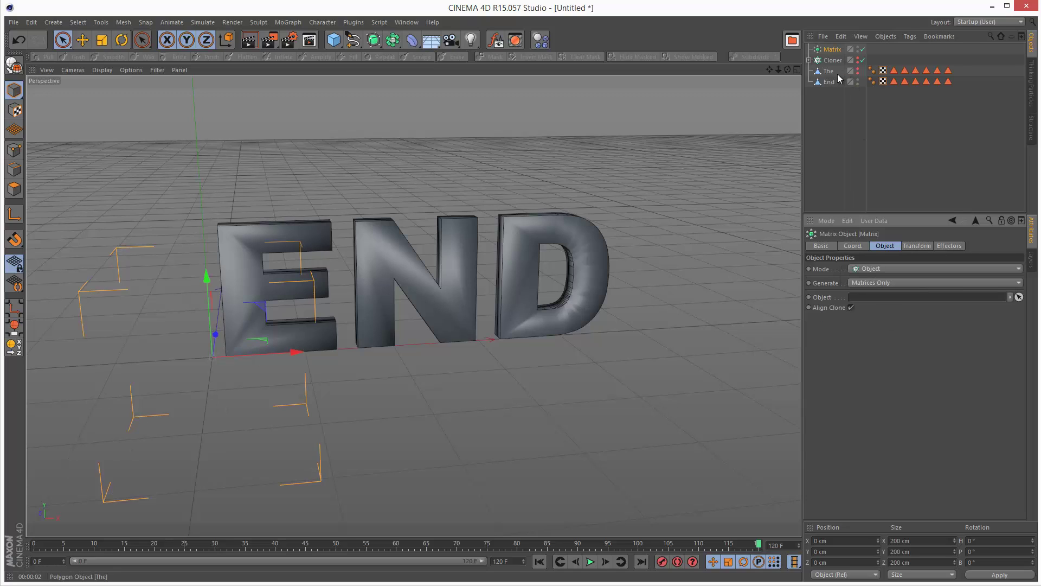
{"action": "left_click_drag", "start_coordinate": [829, 82], "coordinate": [880, 297]}
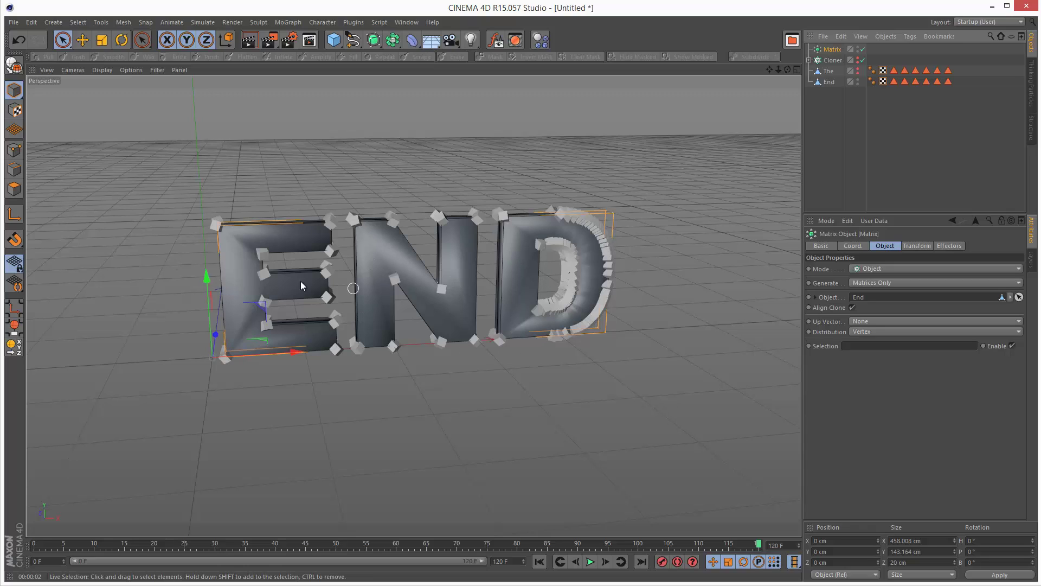
Distribute 600 matrices through the volume and hide the End letters
{"action": "left_click", "coordinate": [878, 333]}
{"action": "left_click", "coordinate": [882, 382]}
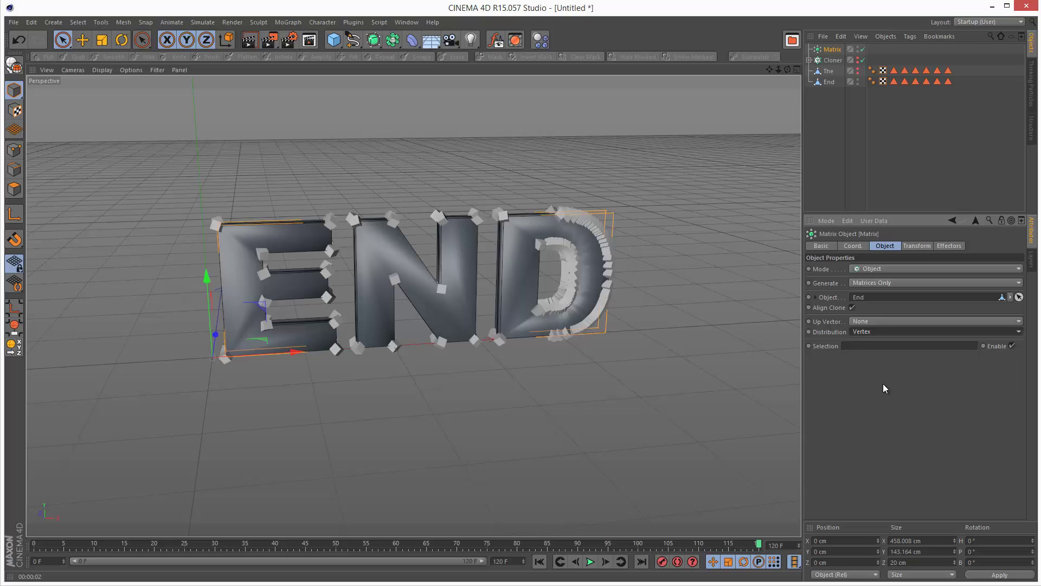
{"action": "left_click", "coordinate": [874, 347]}
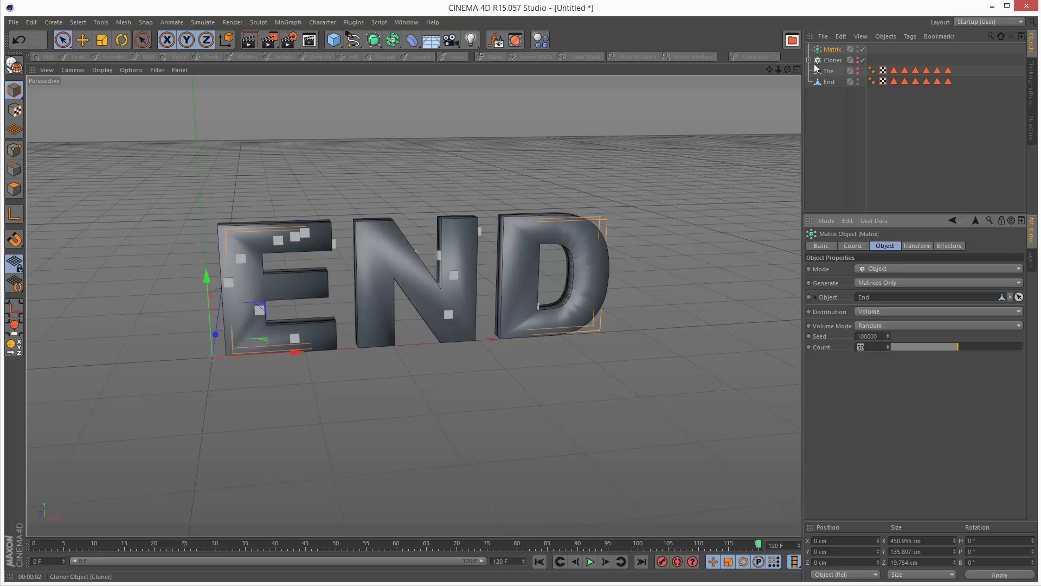
{"action": "type", "text": "600"}
{"action": "key", "text": "Return"}
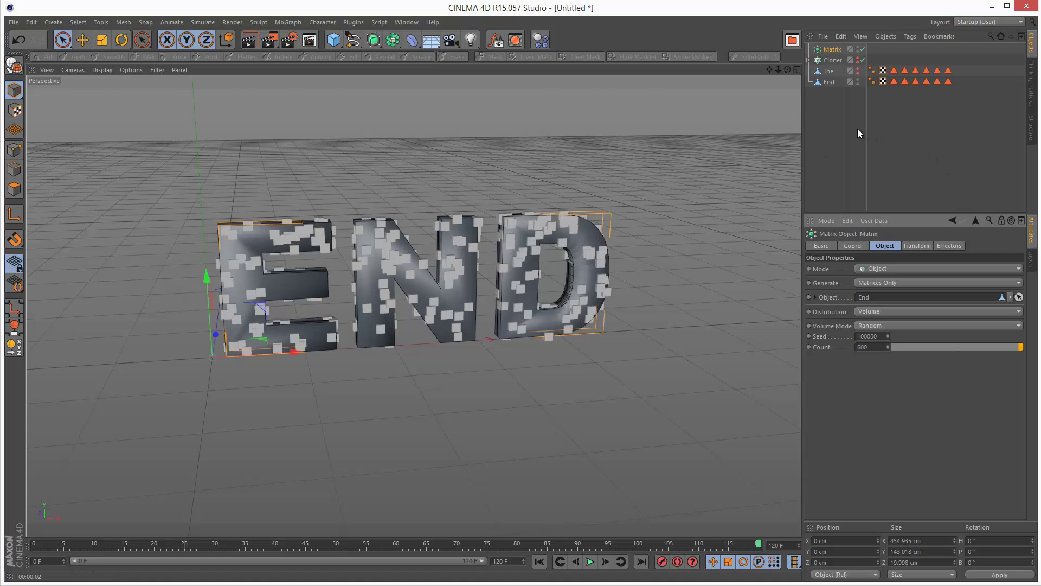
{"action": "left_click", "coordinate": [858, 82], "text": "ctrl"}
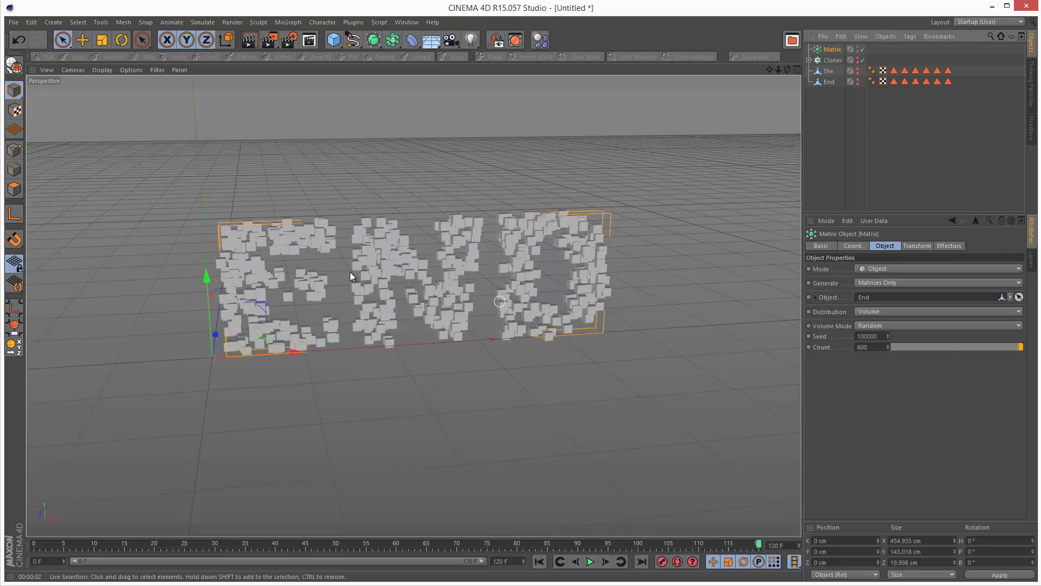
Deselect the Matrix, unhide the sphere Cloner, then expand and select it
{"action": "left_click", "coordinate": [895, 122]}
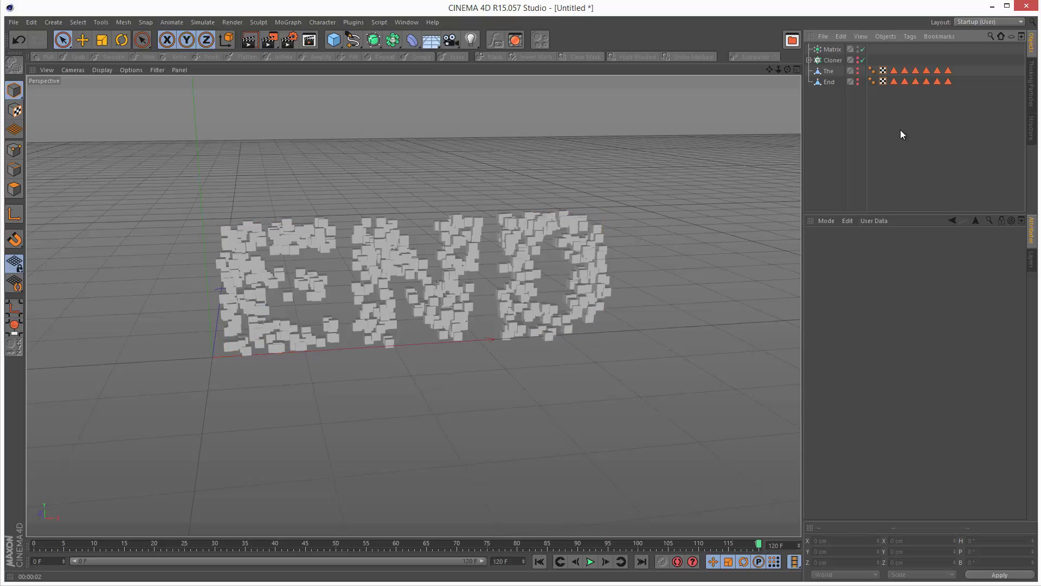
{"action": "left_click", "coordinate": [857, 59]}
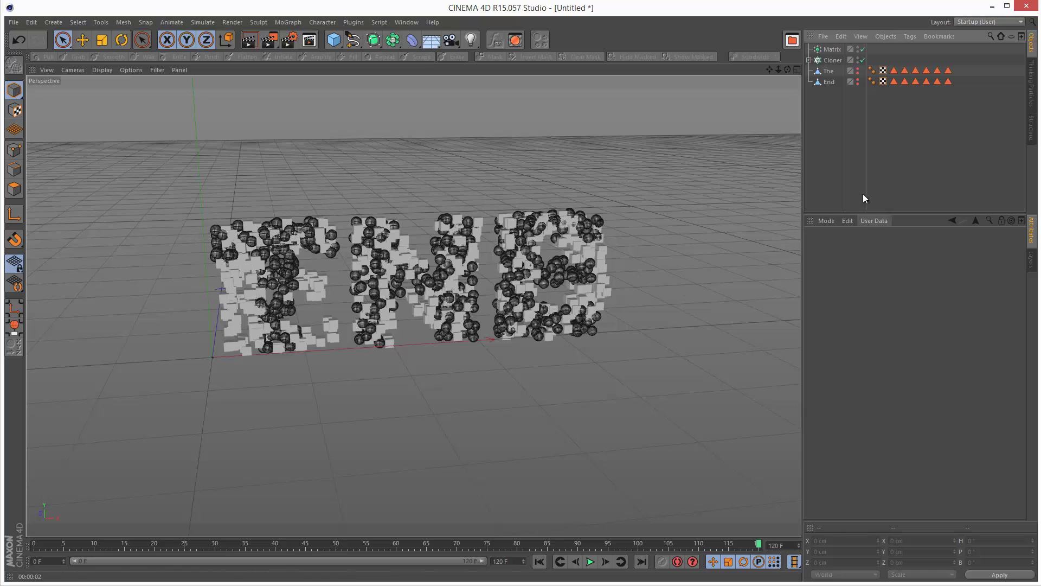
{"action": "left_click", "coordinate": [809, 59]}
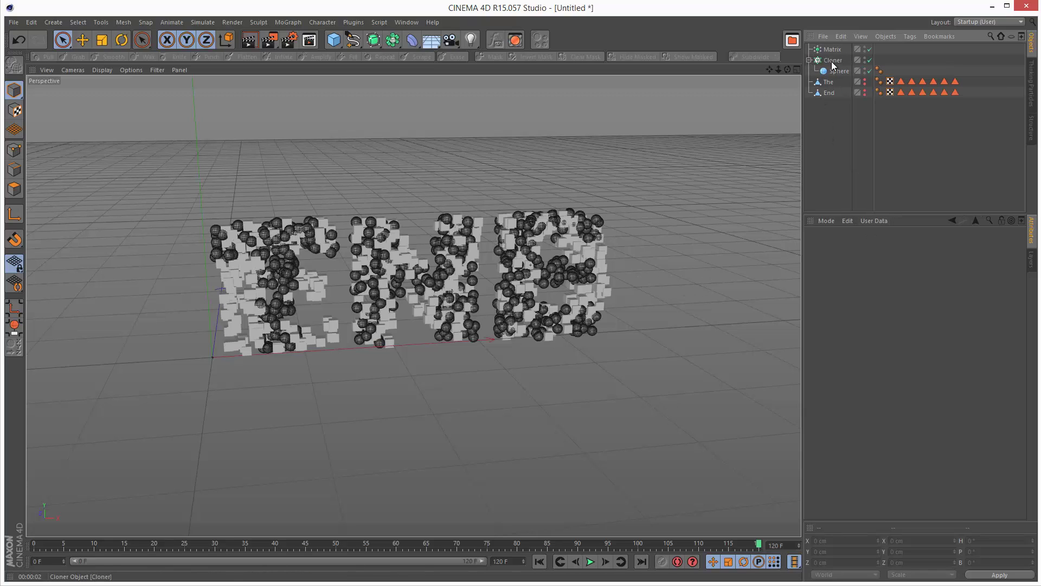
{"action": "left_click", "coordinate": [833, 60]}
Add an Inheritance effector below End, inheriting from the Matrix with Morph Motion Object enabled
{"action": "left_click", "coordinate": [294, 23]}
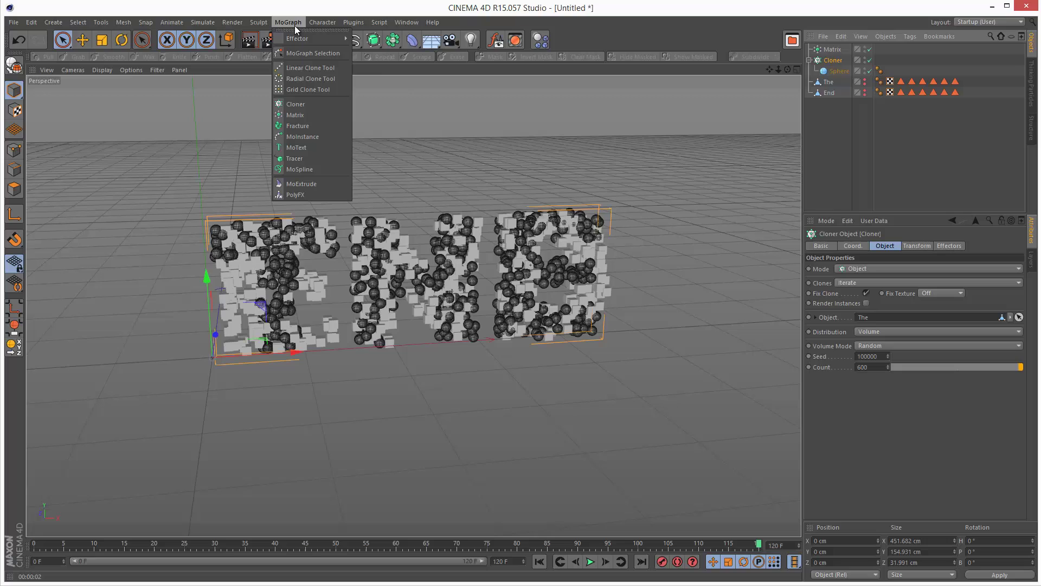
{"action": "mouse_move", "coordinate": [299, 38]}
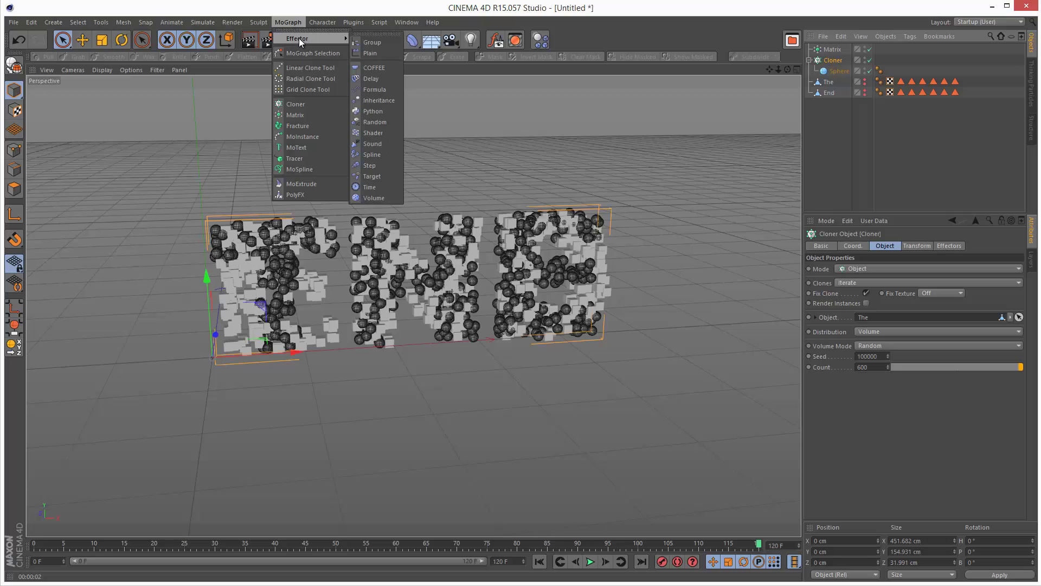
{"action": "left_click", "coordinate": [383, 101]}
{"action": "left_click_drag", "start_coordinate": [839, 54], "coordinate": [832, 111]}
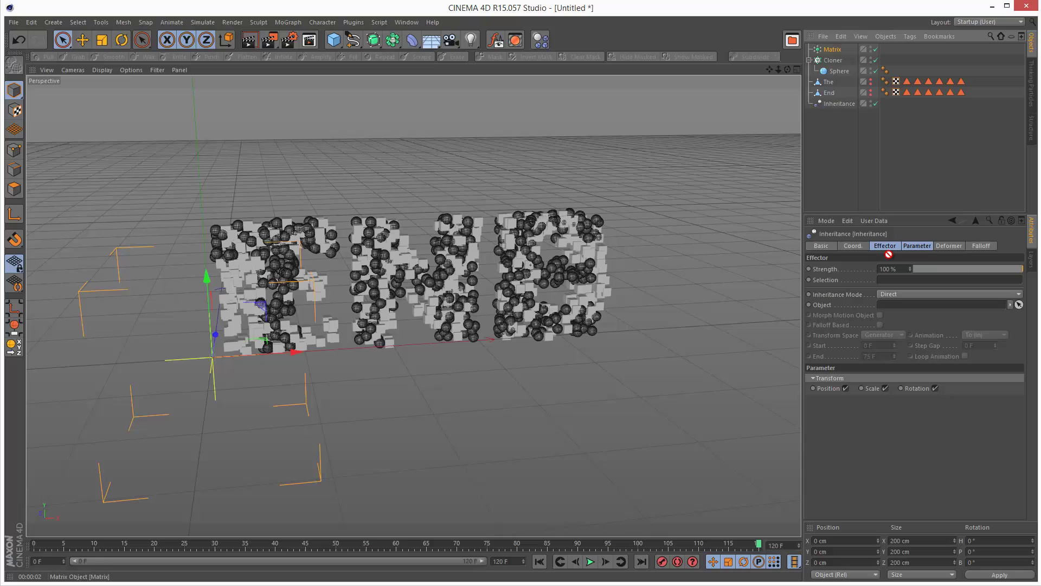
{"action": "left_click_drag", "start_coordinate": [888, 254], "coordinate": [892, 280]}
{"action": "key", "text": "ctrl+z"}
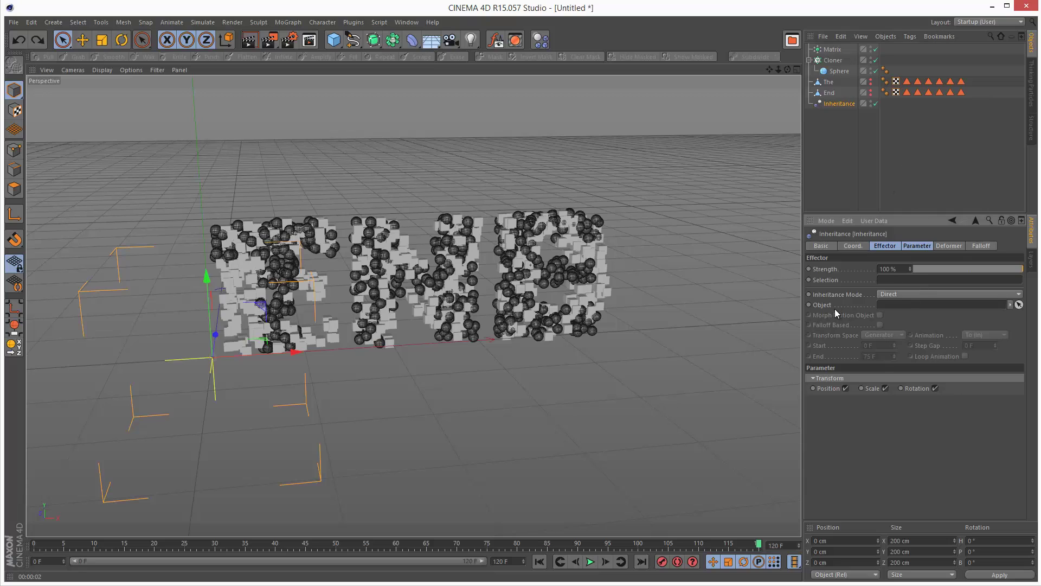
{"action": "left_click_drag", "start_coordinate": [832, 49], "coordinate": [895, 310]}
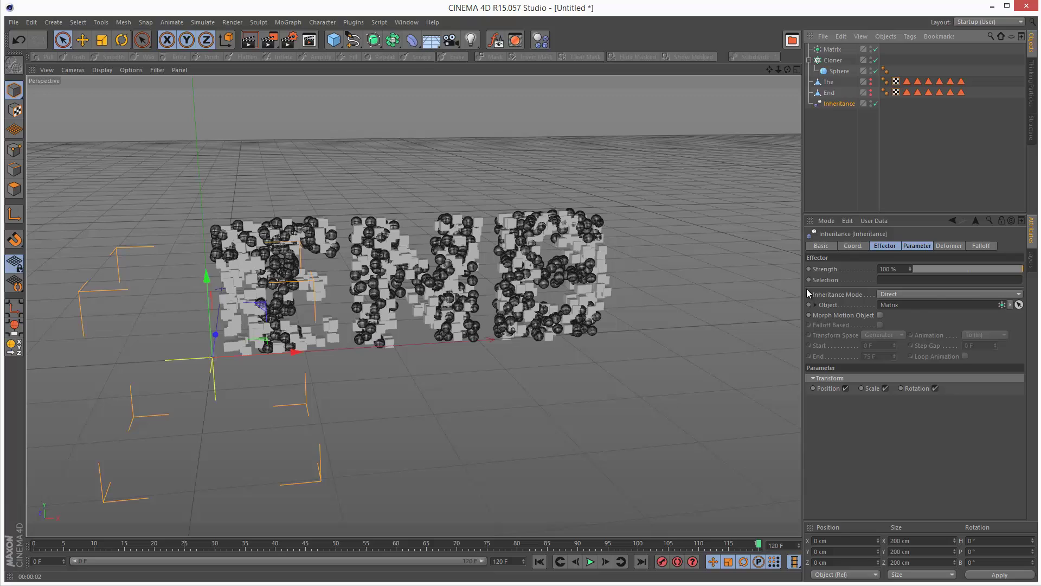
{"action": "left_click", "coordinate": [879, 315]}
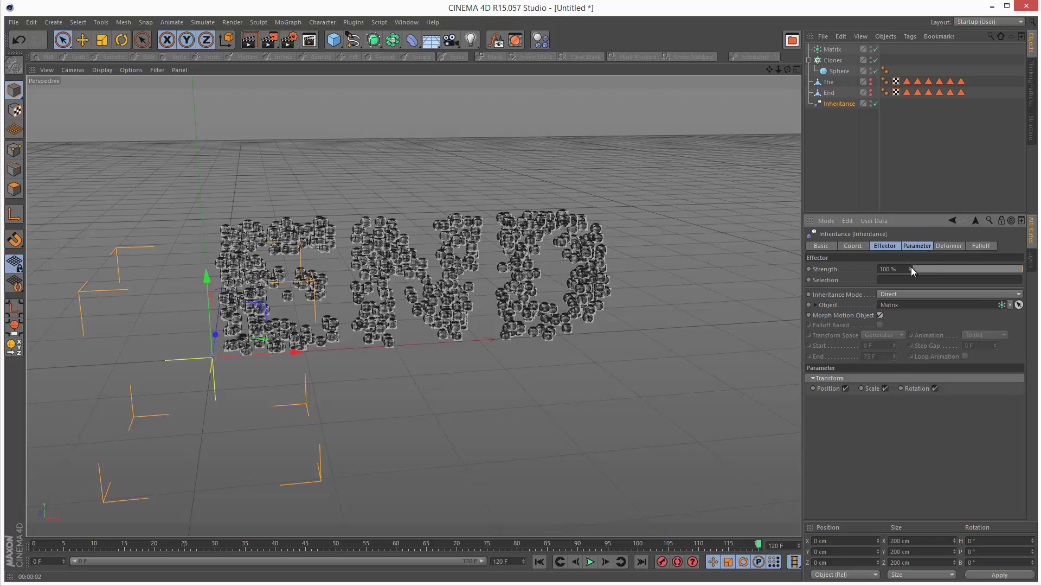
Test the Strength slider, hide the Matrix cubes, and reselect the Inheritance effector
{"action": "left_click_drag", "start_coordinate": [934, 271], "coordinate": [883, 274]}
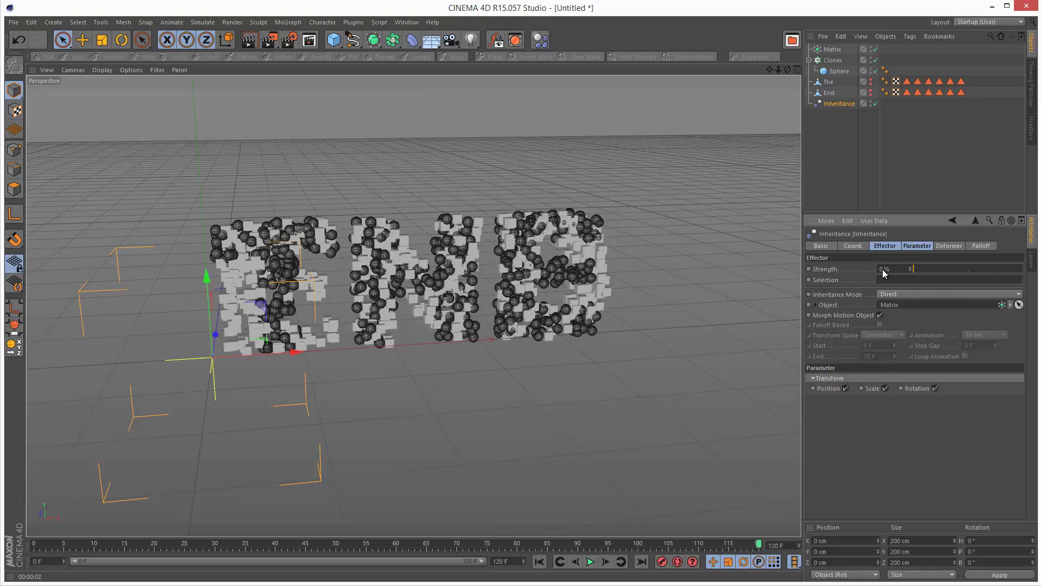
{"action": "left_click", "coordinate": [871, 48]}
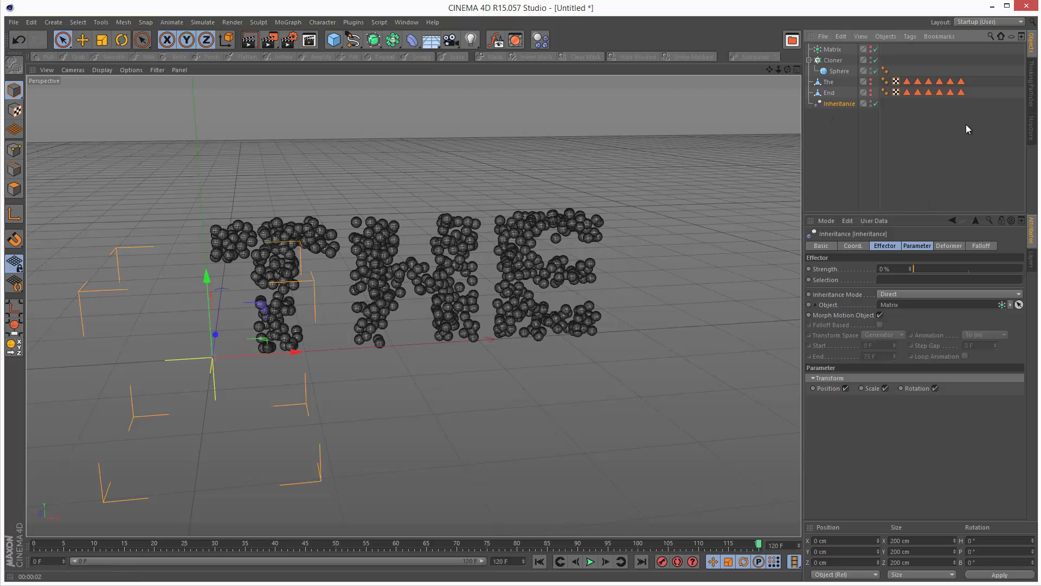
{"action": "left_click_drag", "start_coordinate": [919, 270], "coordinate": [1030, 269]}
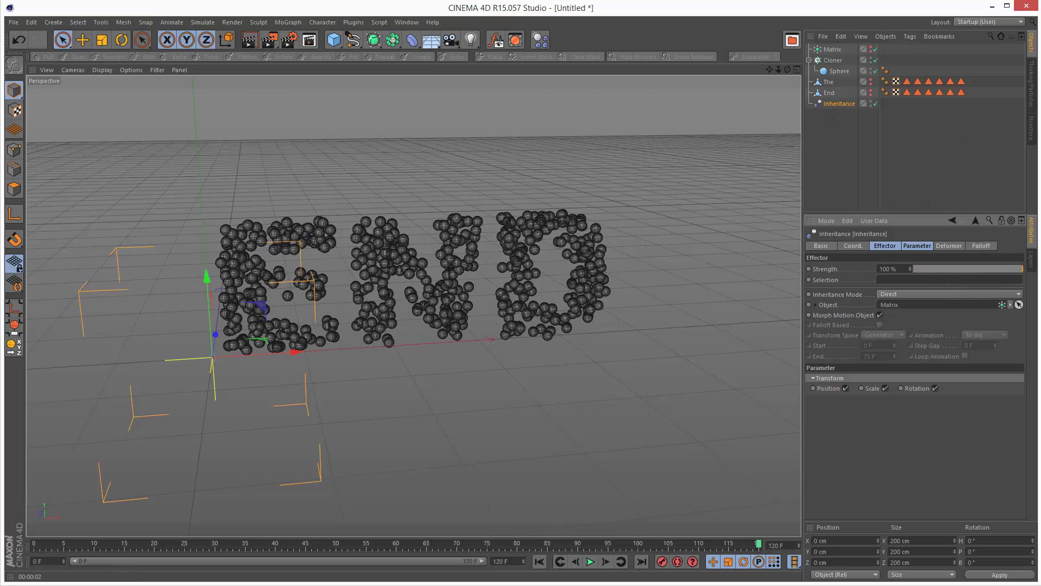
{"action": "left_click", "coordinate": [939, 187]}
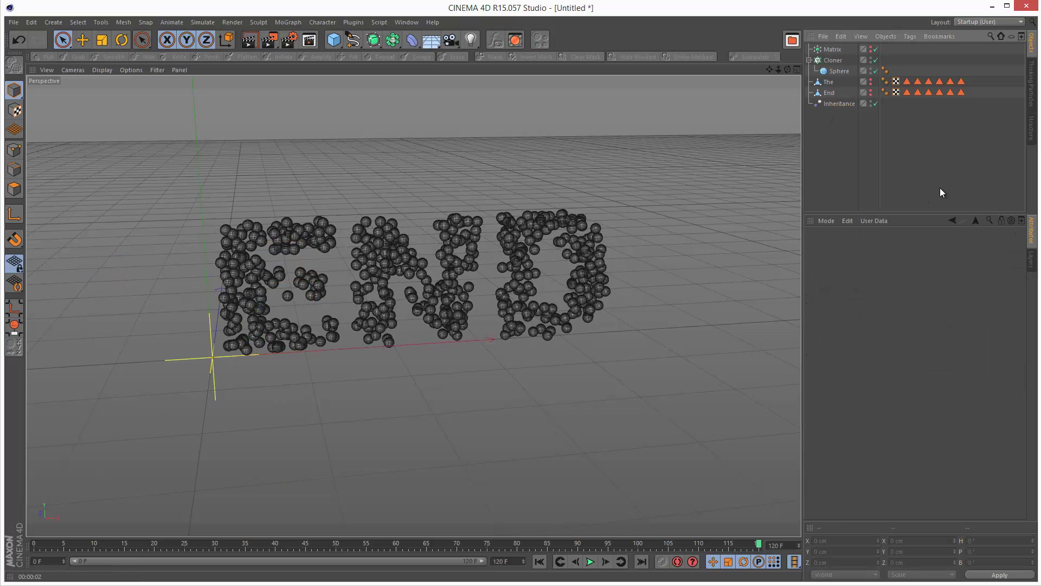
{"action": "left_click", "coordinate": [835, 104]}
Keyframe Strength at 0% on frame 20 and 100% near frame 70, then select both curve keys
{"action": "left_click_drag", "start_coordinate": [996, 269], "coordinate": [864, 262]}
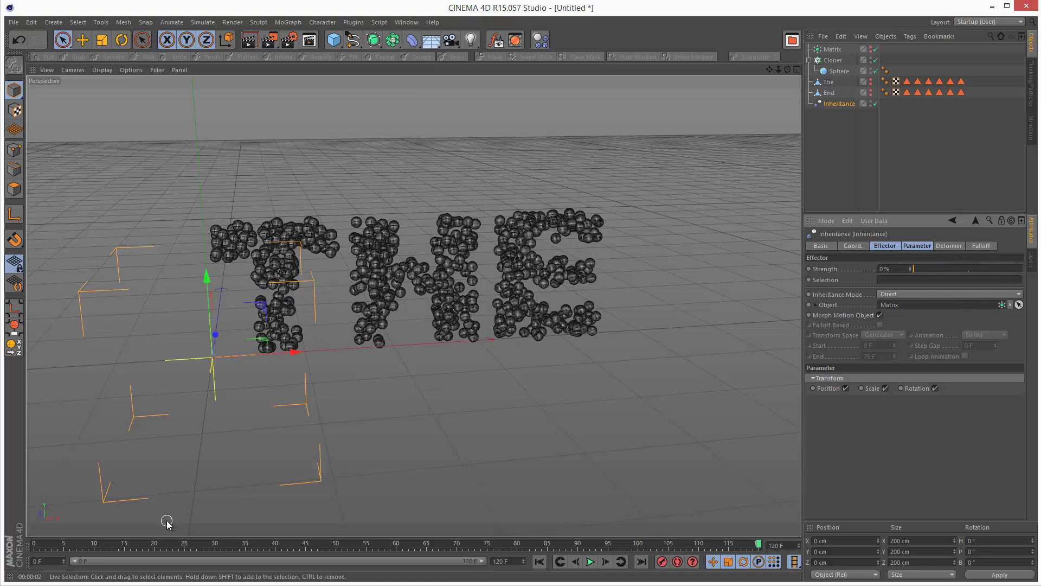
{"action": "left_click", "coordinate": [97, 544]}
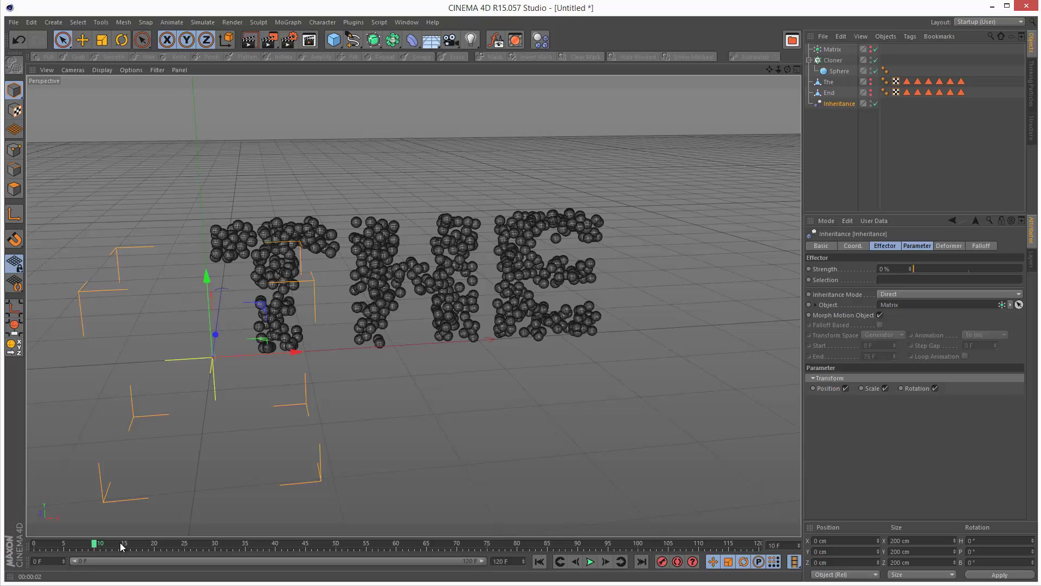
{"action": "left_click", "coordinate": [159, 547]}
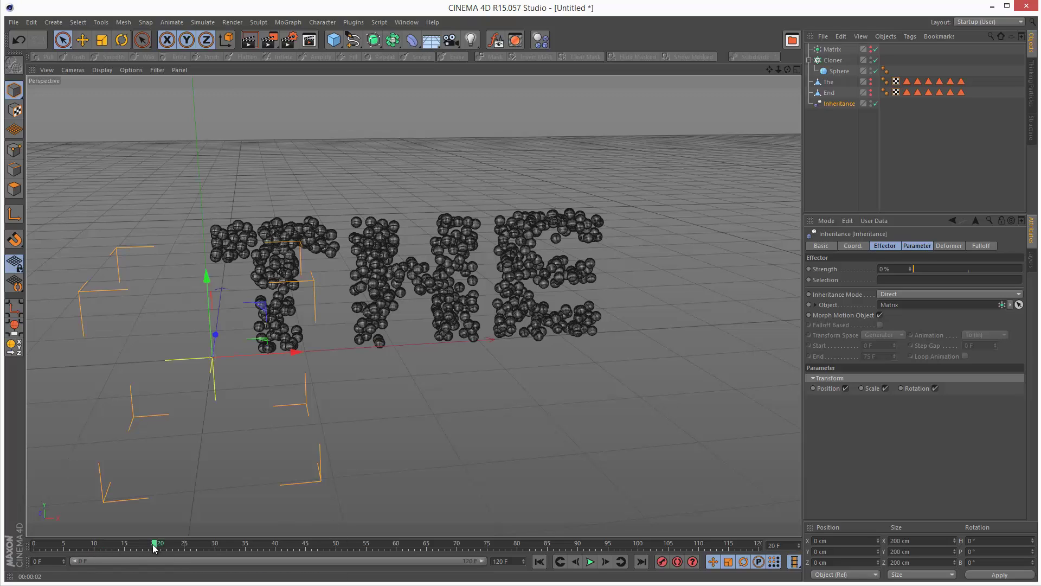
{"action": "left_click", "coordinate": [809, 269]}
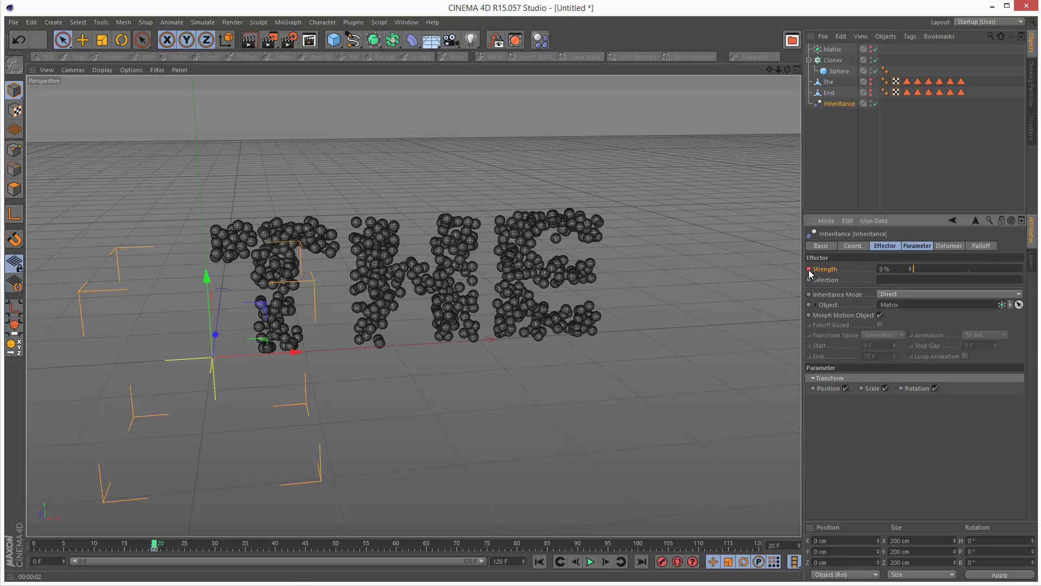
{"action": "left_click_drag", "start_coordinate": [159, 545], "coordinate": [434, 561]}
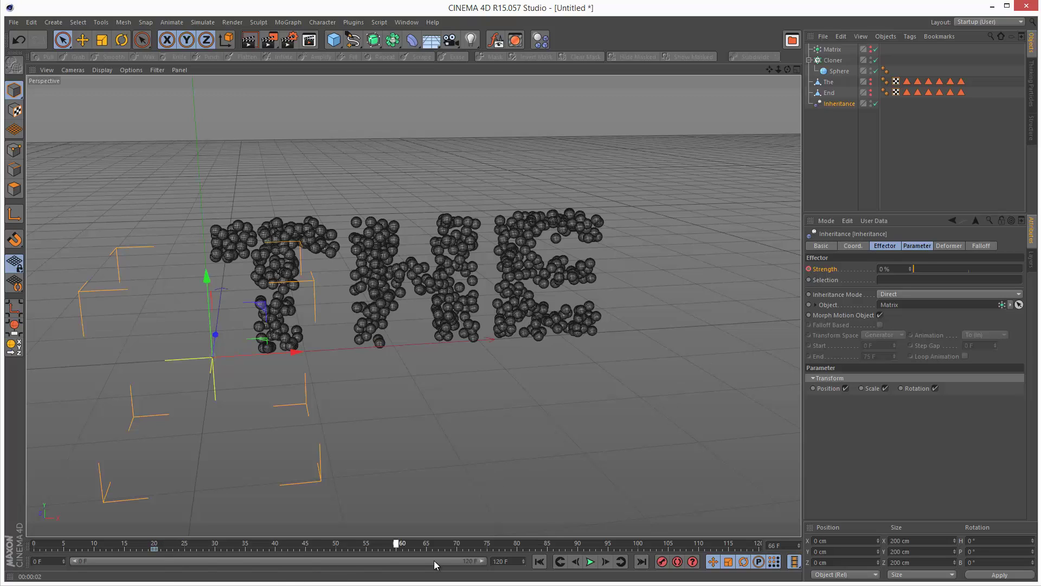
{"action": "left_click_drag", "start_coordinate": [937, 269], "coordinate": [1029, 275]}
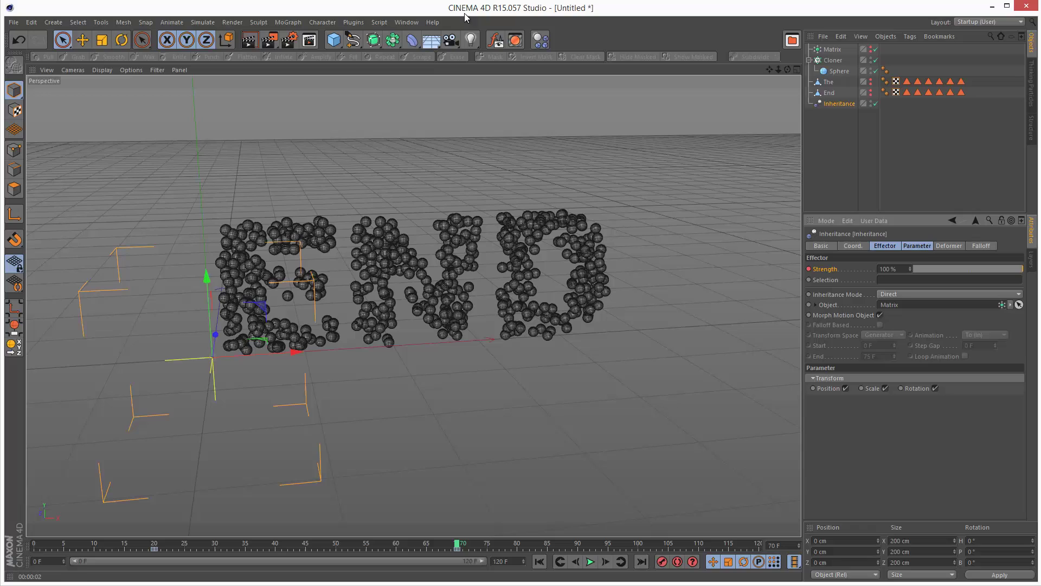
{"action": "left_click", "coordinate": [496, 39]}
{"action": "left_click_drag", "start_coordinate": [569, 173], "coordinate": [129, 401]}
Give the Strength keys ease-in/ease-out spline interpolation and close the curve editor
{"action": "left_click", "coordinate": [277, 140]}
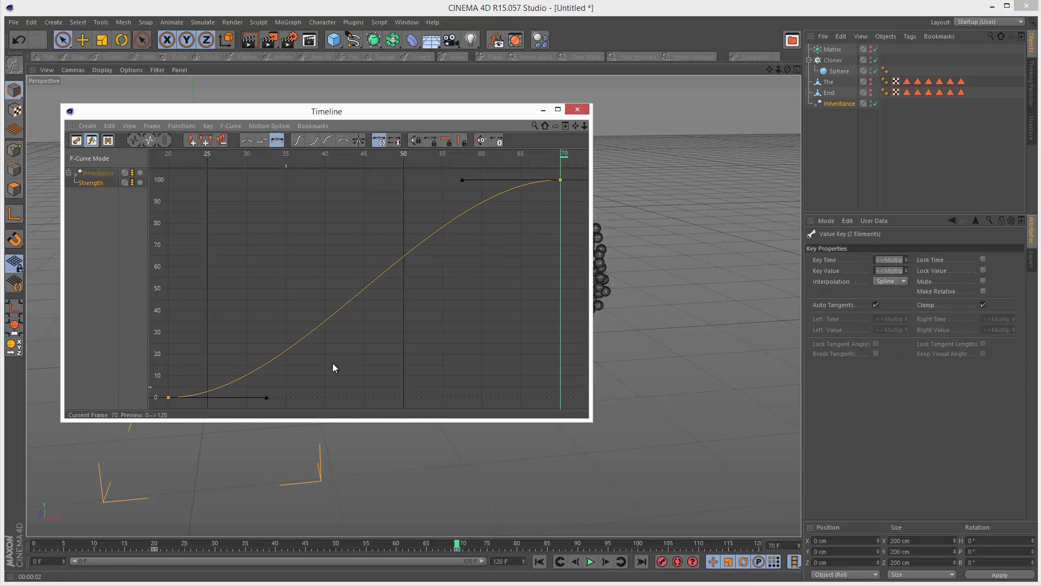
{"action": "left_click", "coordinate": [577, 109]}
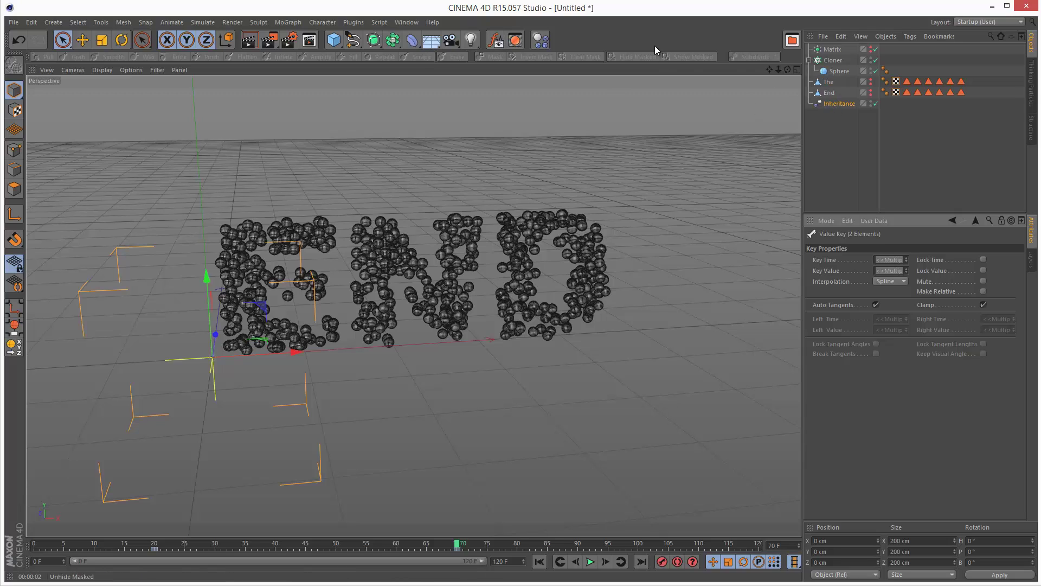
Via Customize Palettes filtered for 'f-curve', drag Show in F-Curve Mode onto the toolbar
{"action": "right_click", "coordinate": [625, 39]}
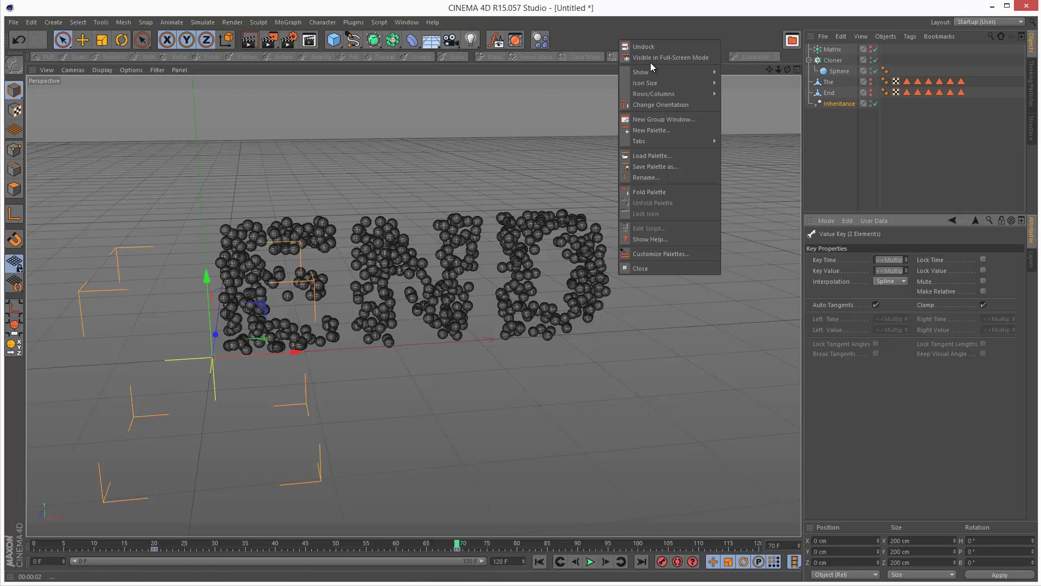
{"action": "left_click", "coordinate": [666, 253]}
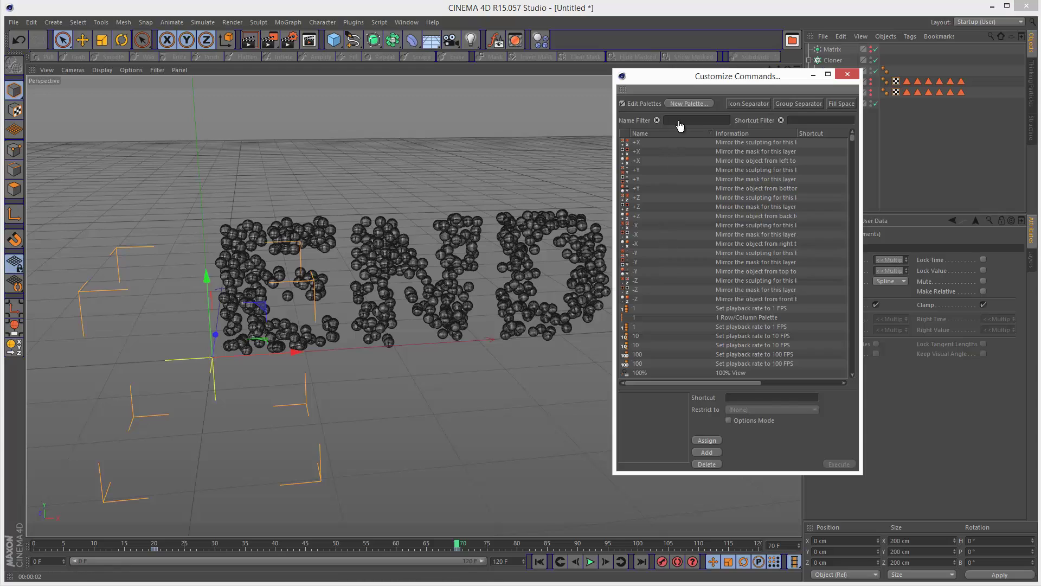
{"action": "type", "text": "f-"}
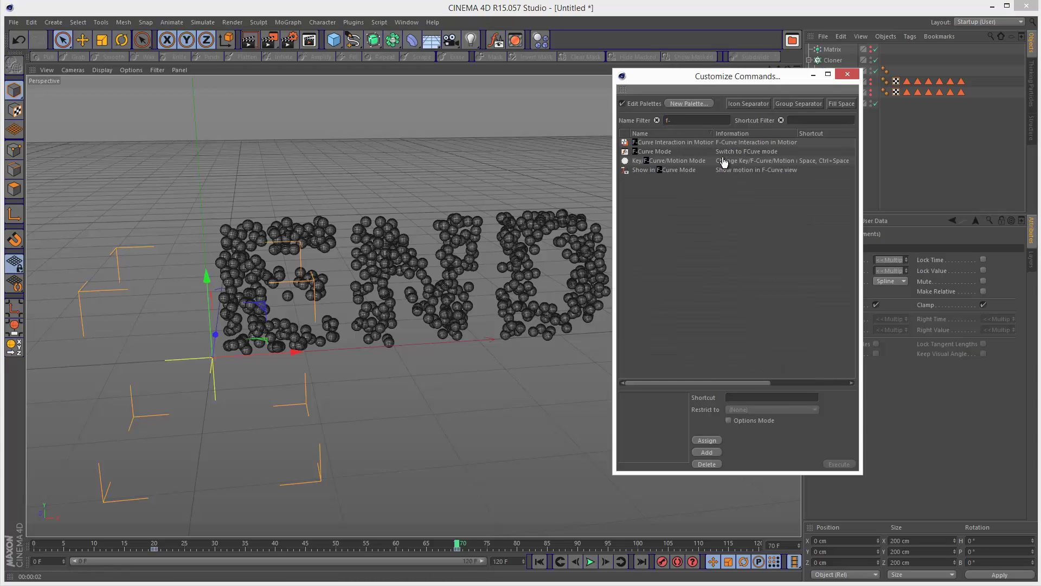
{"action": "type", "text": "curve"}
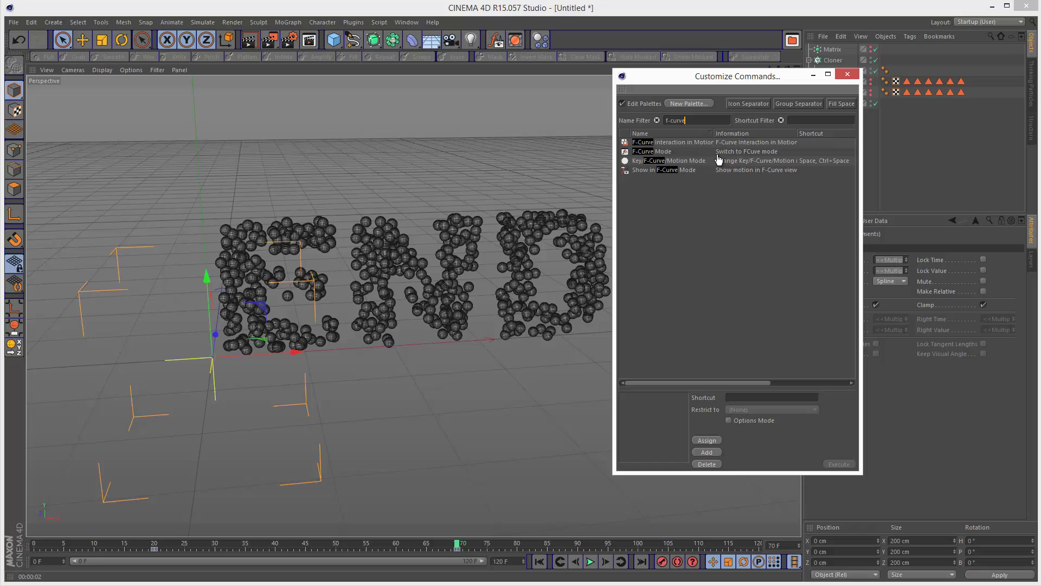
{"action": "left_click", "coordinate": [684, 170]}
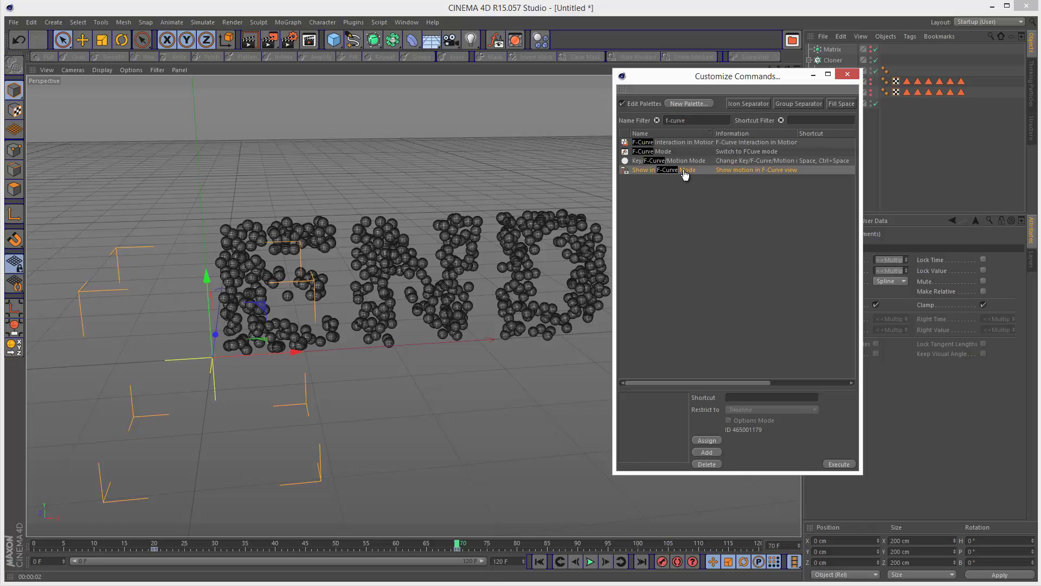
{"action": "left_click_drag", "start_coordinate": [683, 170], "coordinate": [639, 43]}
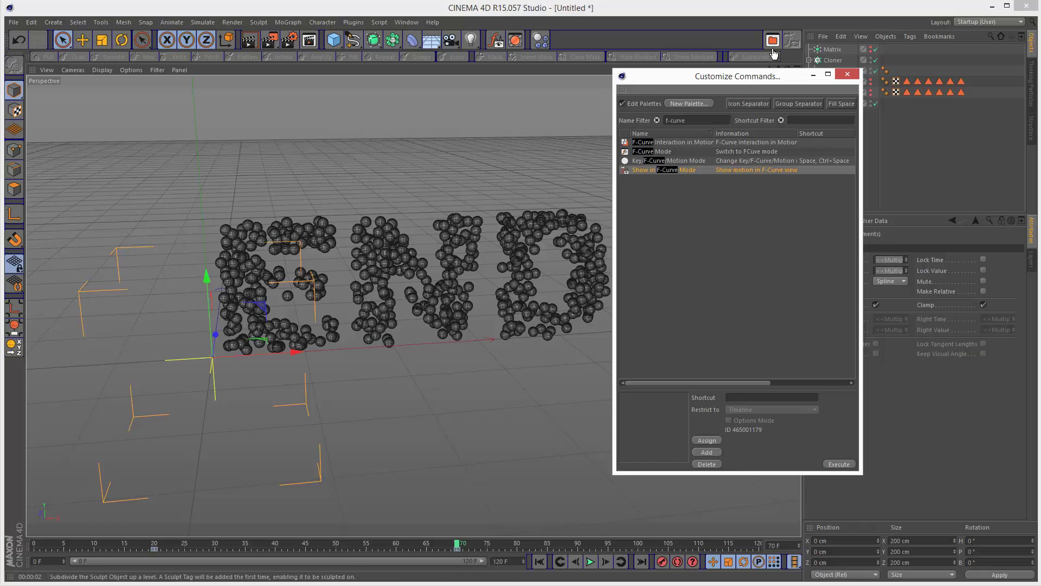
Narrow the filter to 'fcurve', add Show FCurves to the toolbar, and remove the extra FCurve icon
{"action": "left_click", "coordinate": [791, 43]}
{"action": "left_click", "coordinate": [672, 127]}
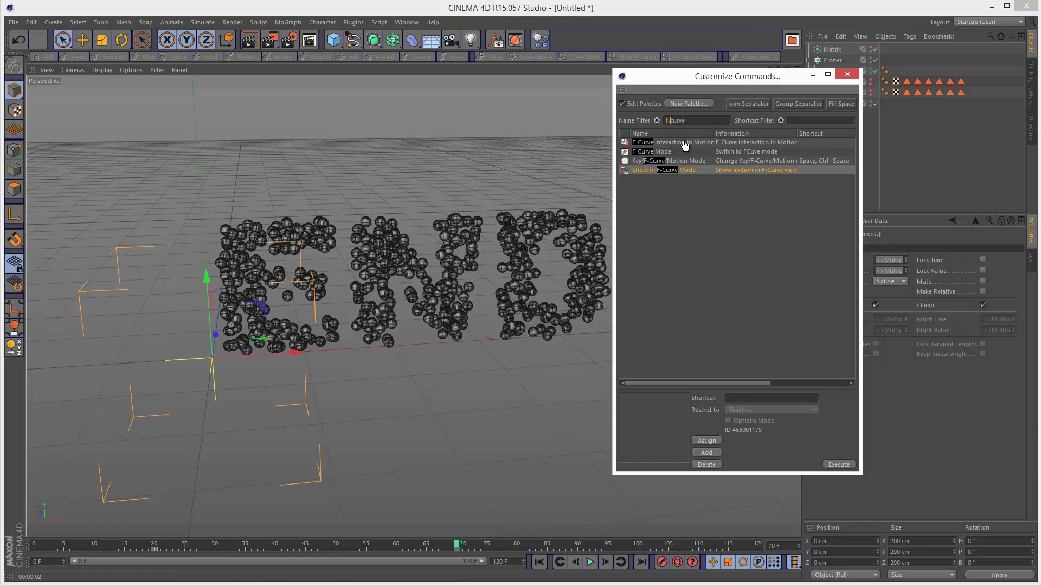
{"action": "left_click", "coordinate": [671, 121]}
{"action": "key", "text": "BackSpace"}
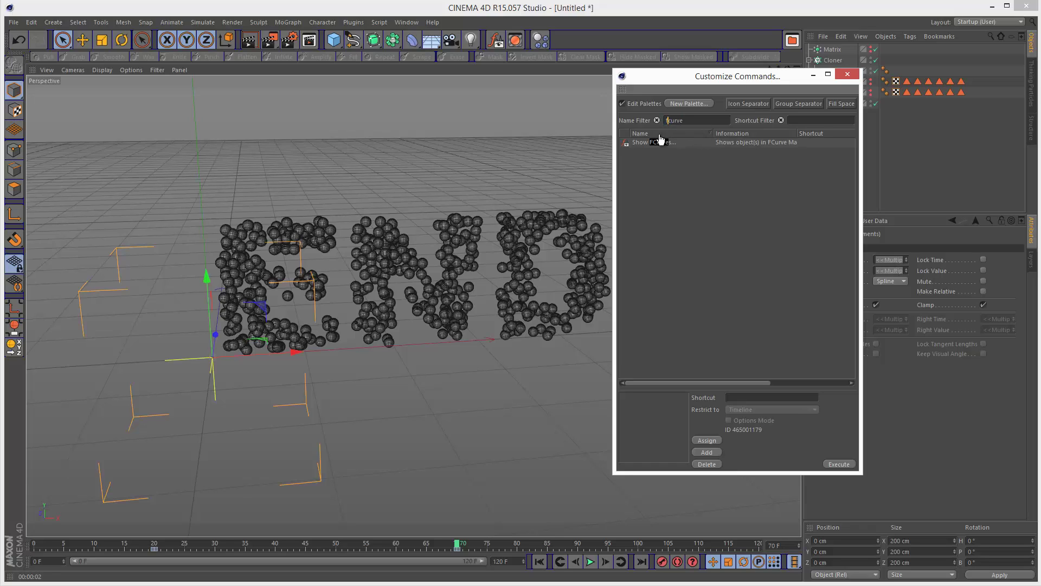
{"action": "left_click_drag", "start_coordinate": [645, 143], "coordinate": [789, 39]}
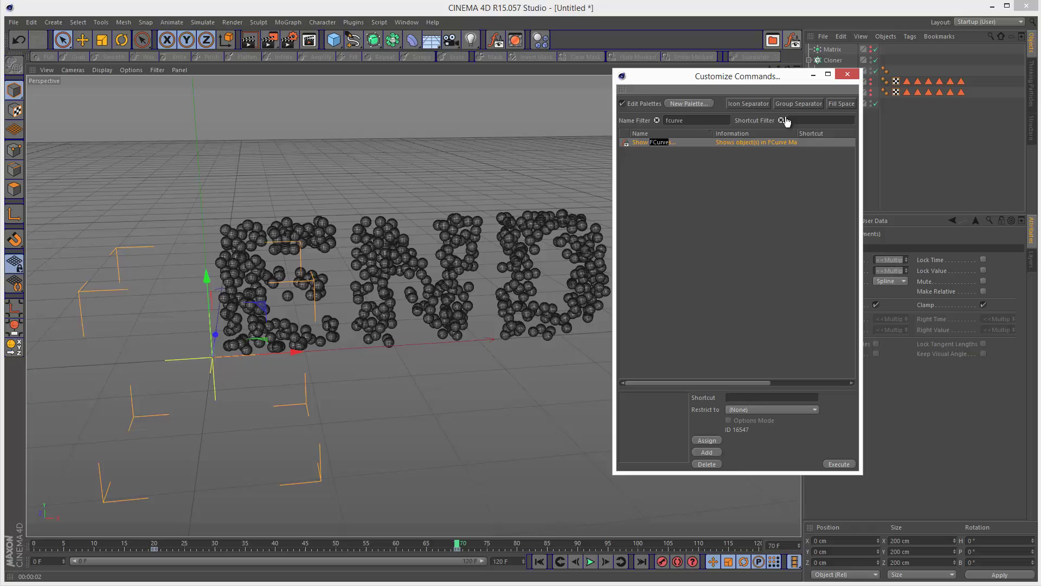
{"action": "left_click_drag", "start_coordinate": [793, 39], "coordinate": [818, 109]}
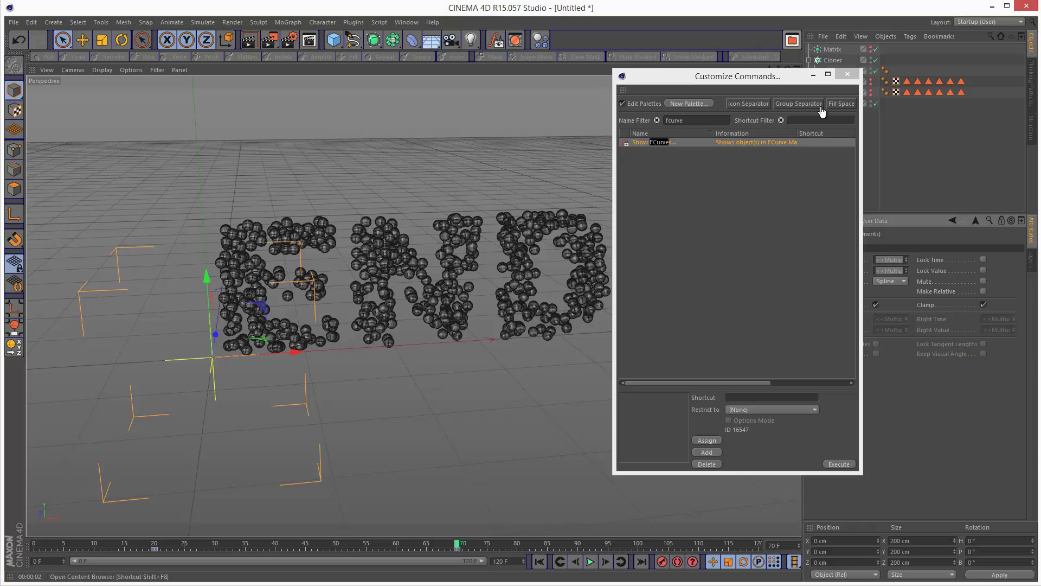
Close the customize window and view the Inheritance effector's animation in F-Curve mode
{"action": "left_click", "coordinate": [846, 77]}
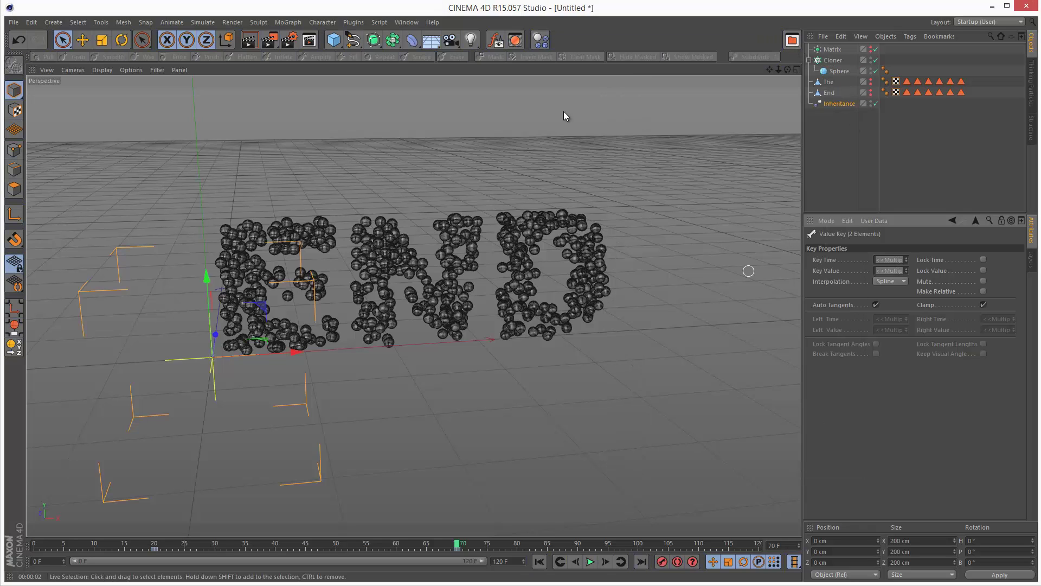
{"action": "left_click", "coordinate": [828, 103]}
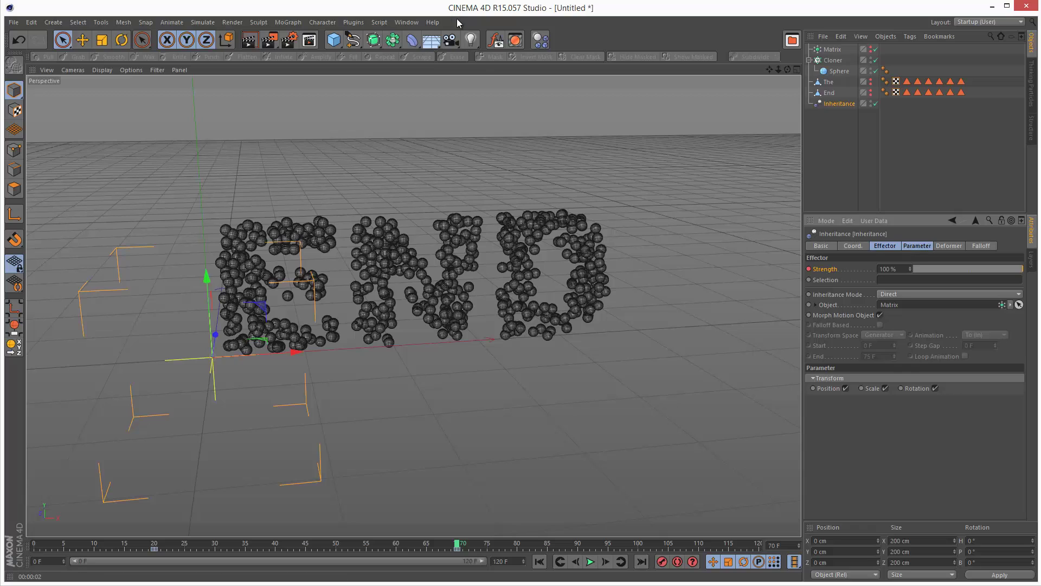
{"action": "left_click", "coordinate": [495, 39]}
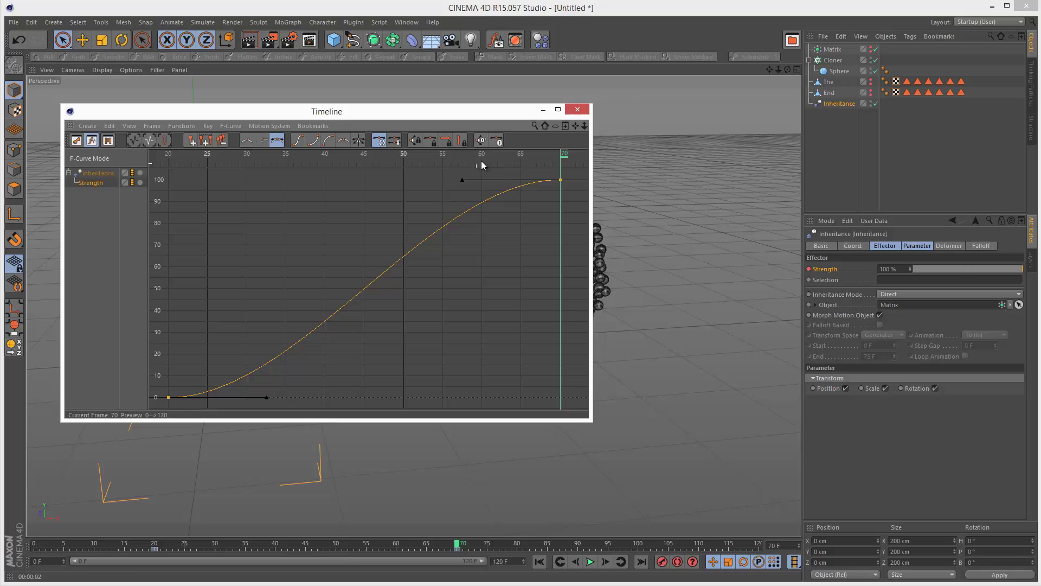
{"action": "left_click", "coordinate": [577, 110]}
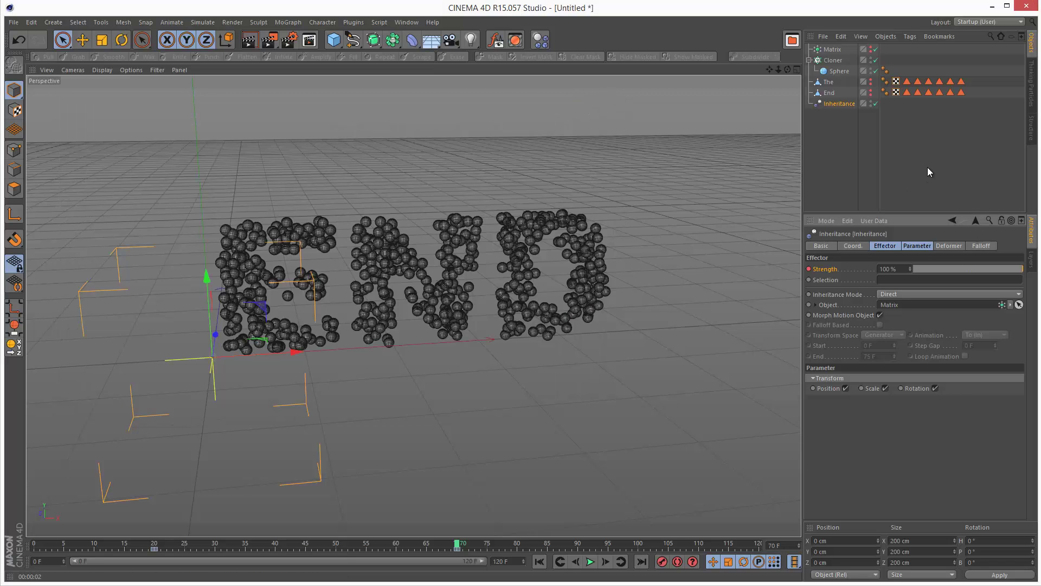
Play the morph from the start and stop at frame 88 with the spheres spelling END
{"action": "left_click", "coordinate": [539, 561]}
{"action": "left_click", "coordinate": [591, 562]}
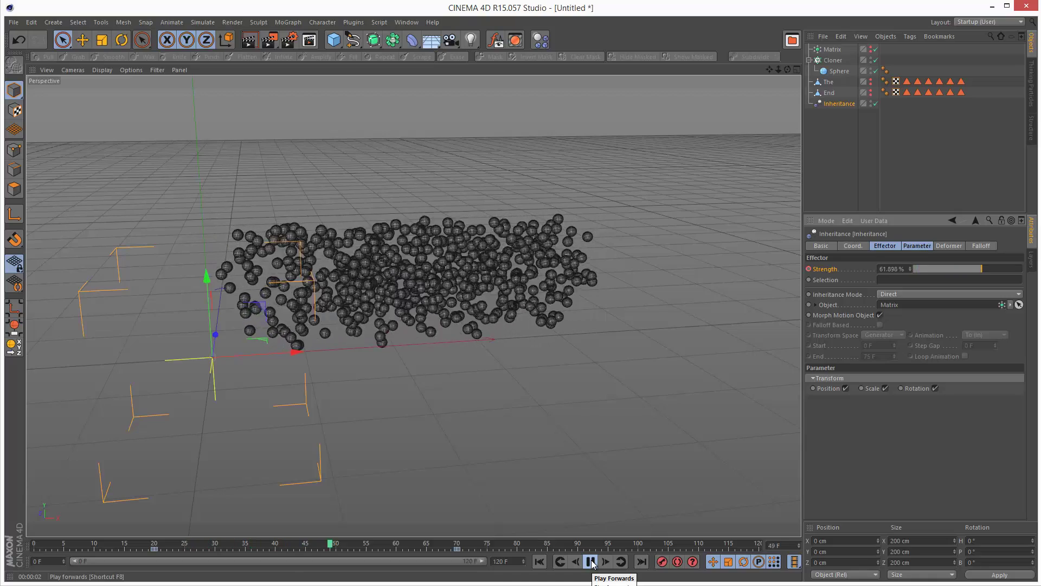
{"action": "left_click", "coordinate": [591, 561]}
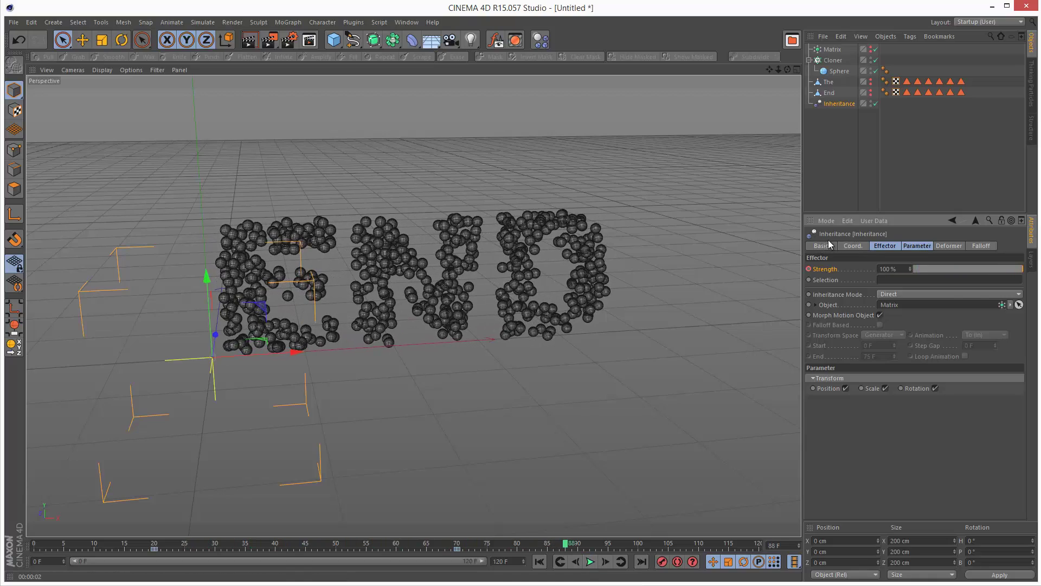
{"action": "left_click", "coordinate": [879, 191]}
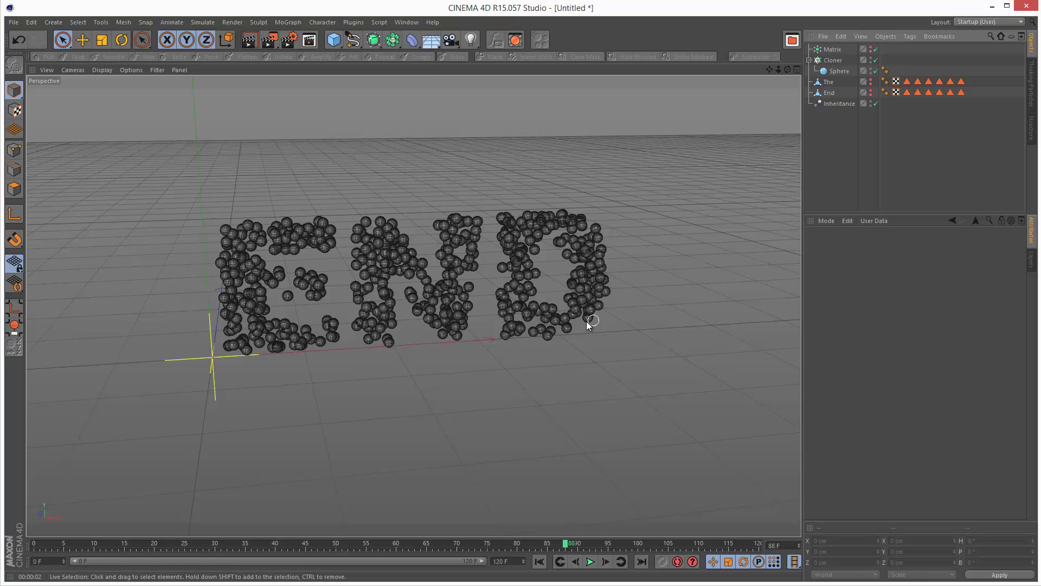
Return to the first frame and add a Rigid Body (Dynamics Body) tag to the Cloner
{"action": "left_click", "coordinate": [539, 561]}
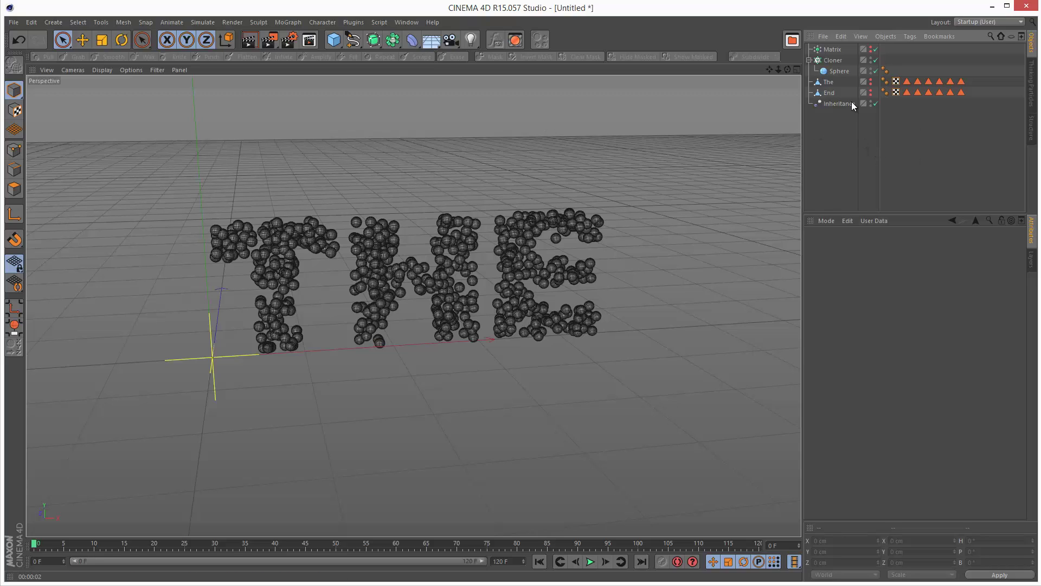
{"action": "left_click", "coordinate": [832, 60]}
{"action": "left_click", "coordinate": [910, 36]}
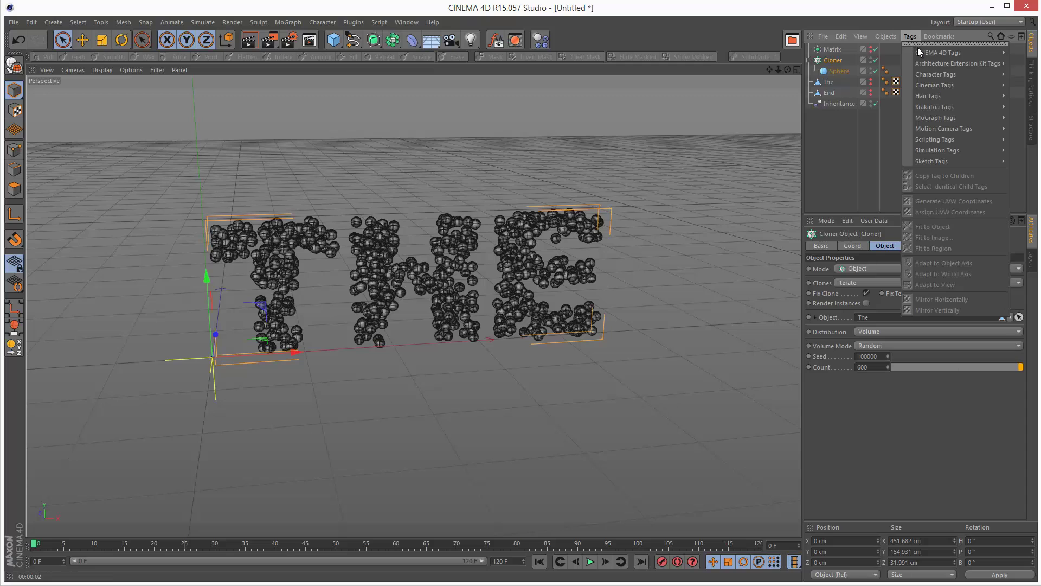
{"action": "mouse_move", "coordinate": [970, 151]}
{"action": "left_click", "coordinate": [1028, 157]}
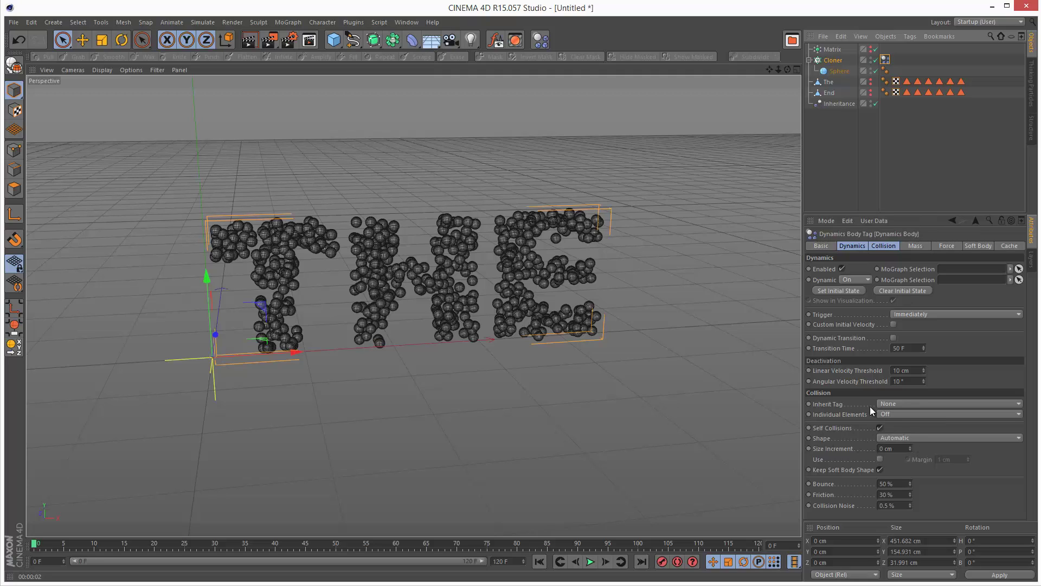
Set Inherit Tag to Apply Tag to Children and Individual Elements to All, then test-play
{"action": "left_click", "coordinate": [908, 405]}
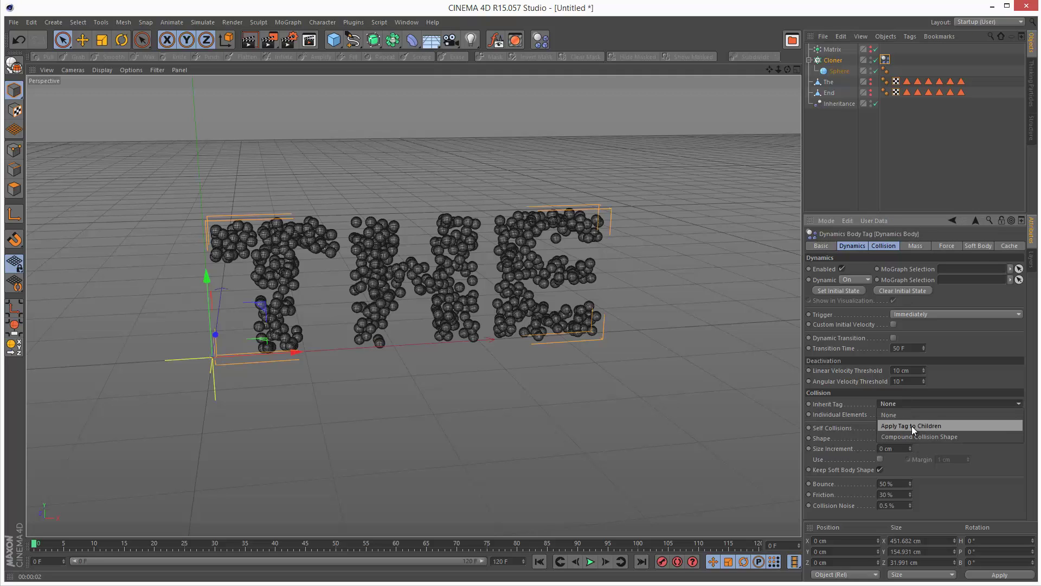
{"action": "left_click", "coordinate": [913, 427]}
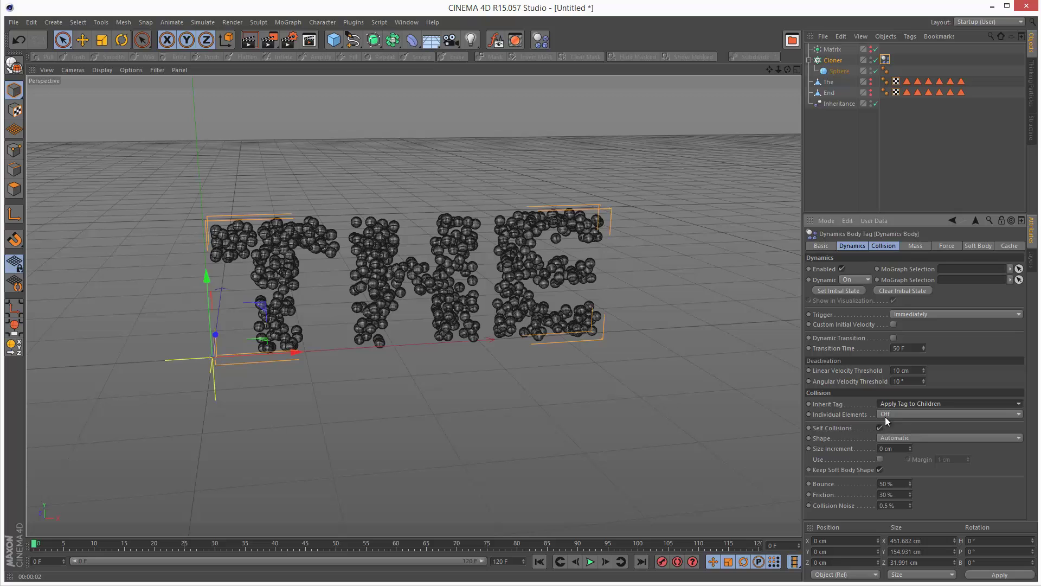
{"action": "left_click", "coordinate": [900, 418]}
{"action": "left_click", "coordinate": [899, 451]}
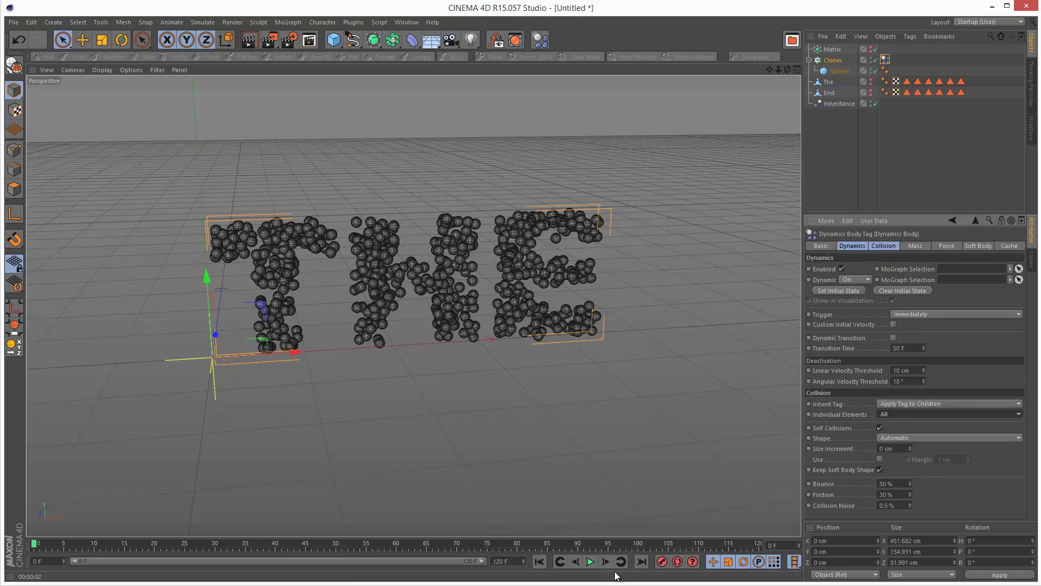
{"action": "left_click", "coordinate": [590, 561]}
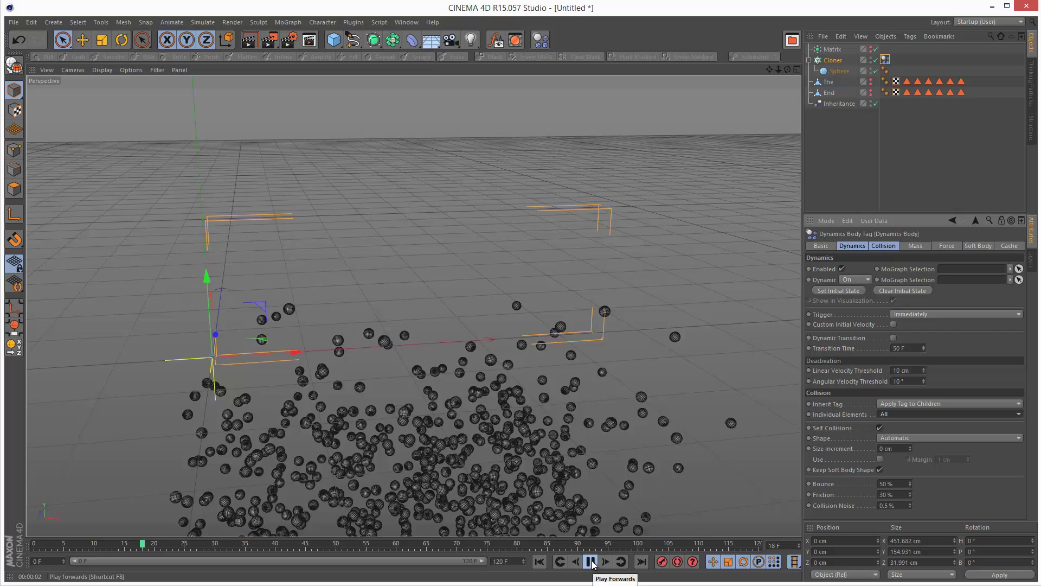
{"action": "left_click", "coordinate": [591, 562]}
{"action": "left_click", "coordinate": [538, 561]}
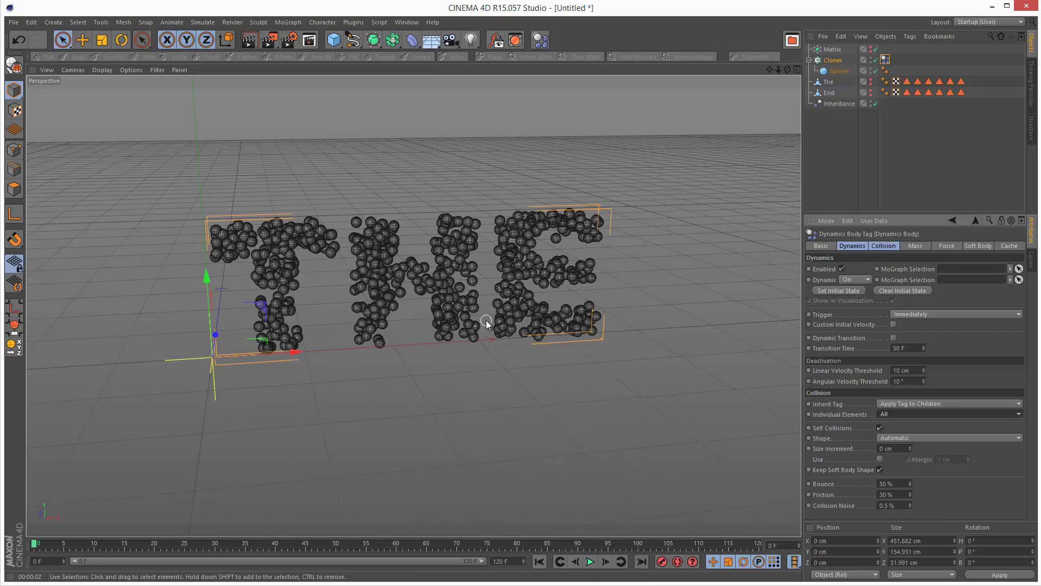
Set Gravity to 0 cm in the Project Settings Dynamics tab
{"action": "left_click", "coordinate": [32, 22]}
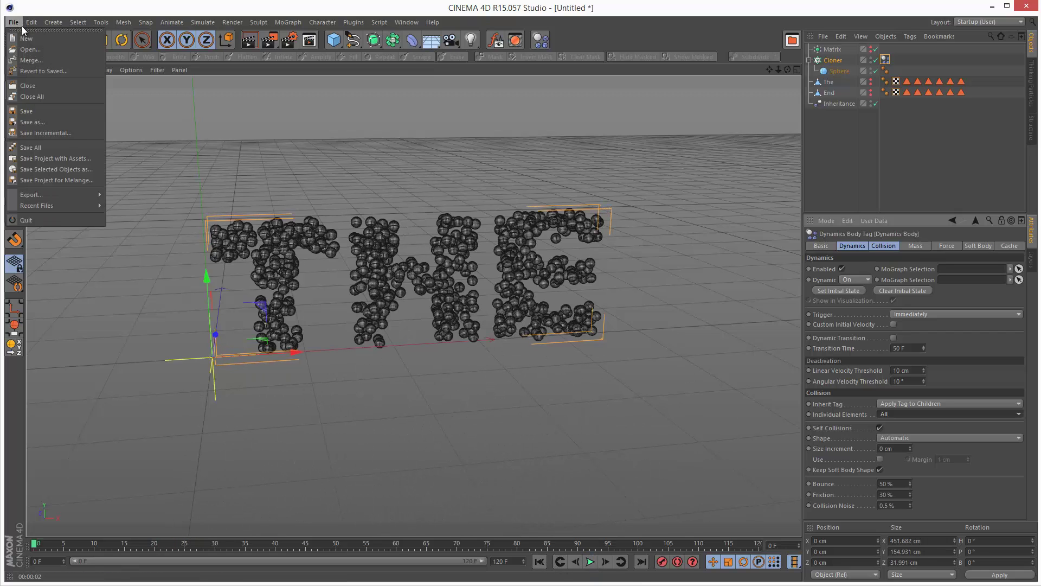
{"action": "left_click", "coordinate": [56, 158]}
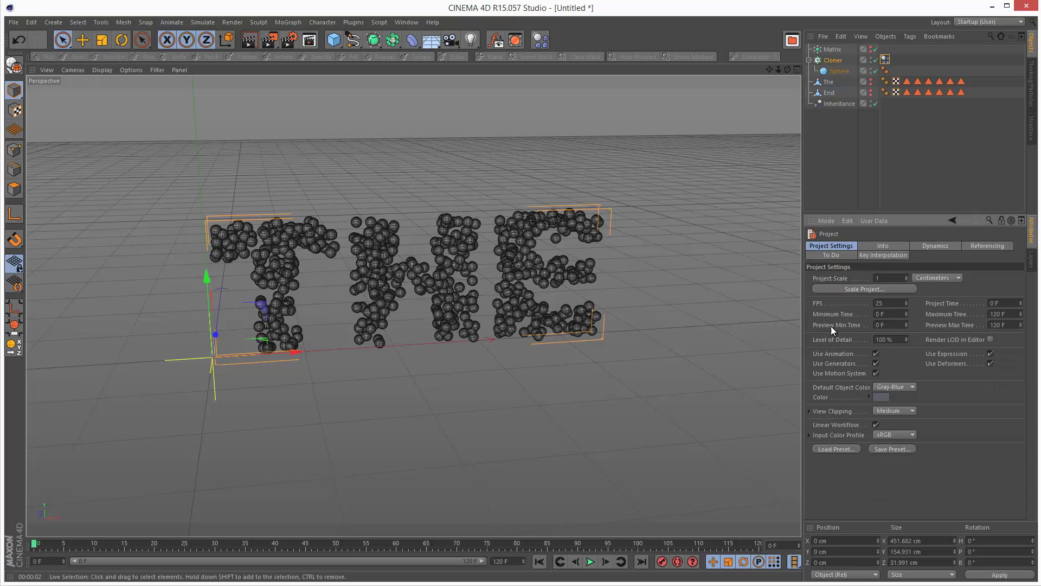
{"action": "left_click", "coordinate": [912, 246]}
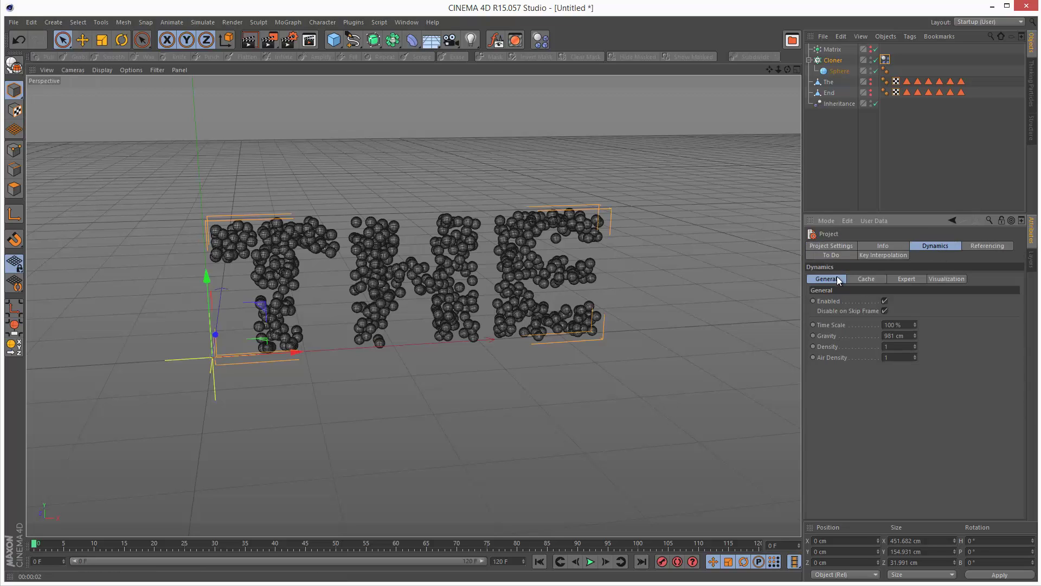
{"action": "left_click", "coordinate": [912, 336]}
{"action": "type", "text": "0"}
{"action": "key", "text": "Return"}
Play the weightless simulation, then rewind to the first frame showing THE
{"action": "left_click", "coordinate": [925, 165]}
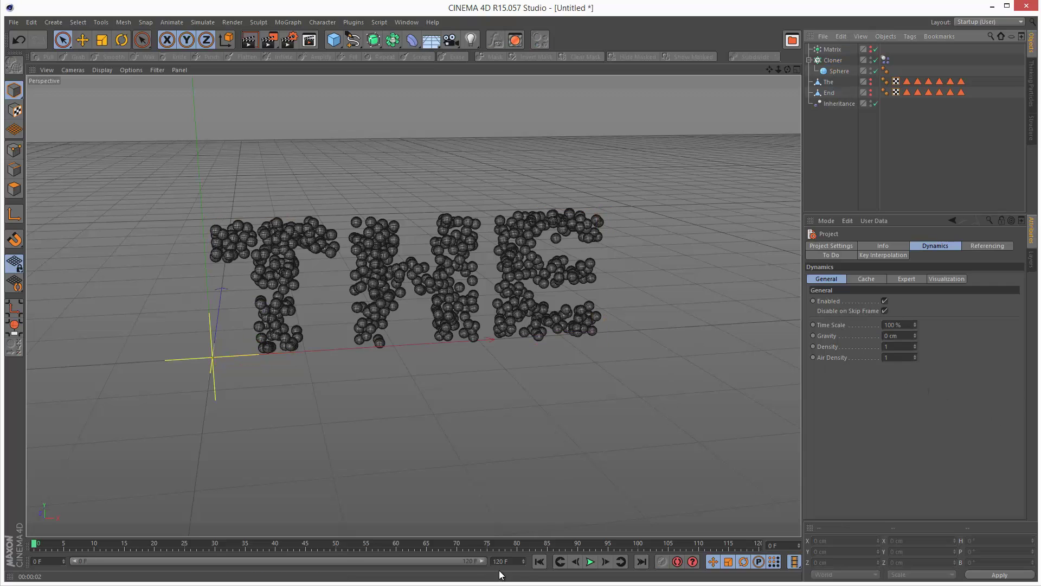
{"action": "left_click", "coordinate": [590, 561]}
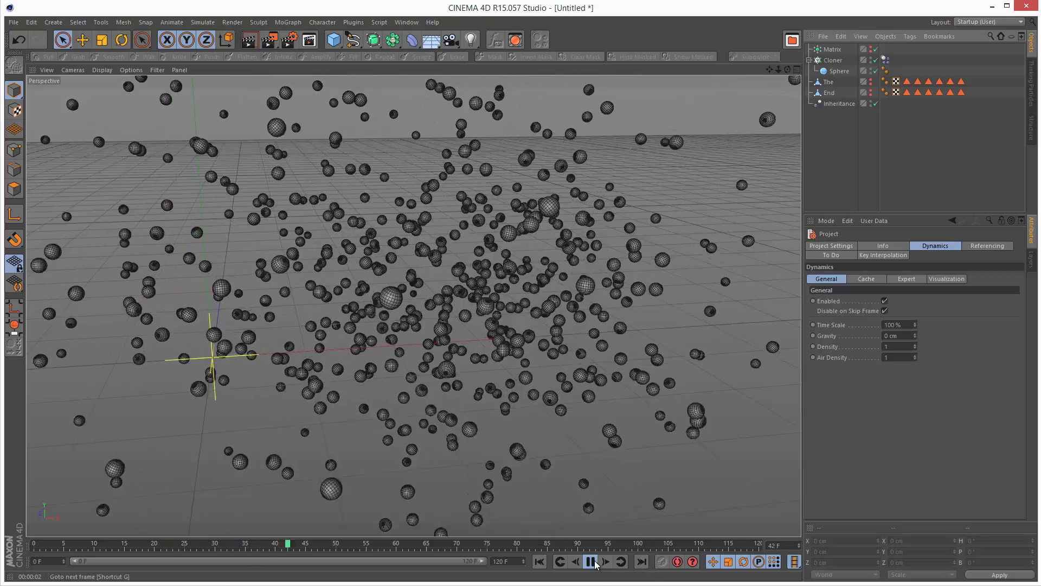
{"action": "left_click", "coordinate": [591, 561]}
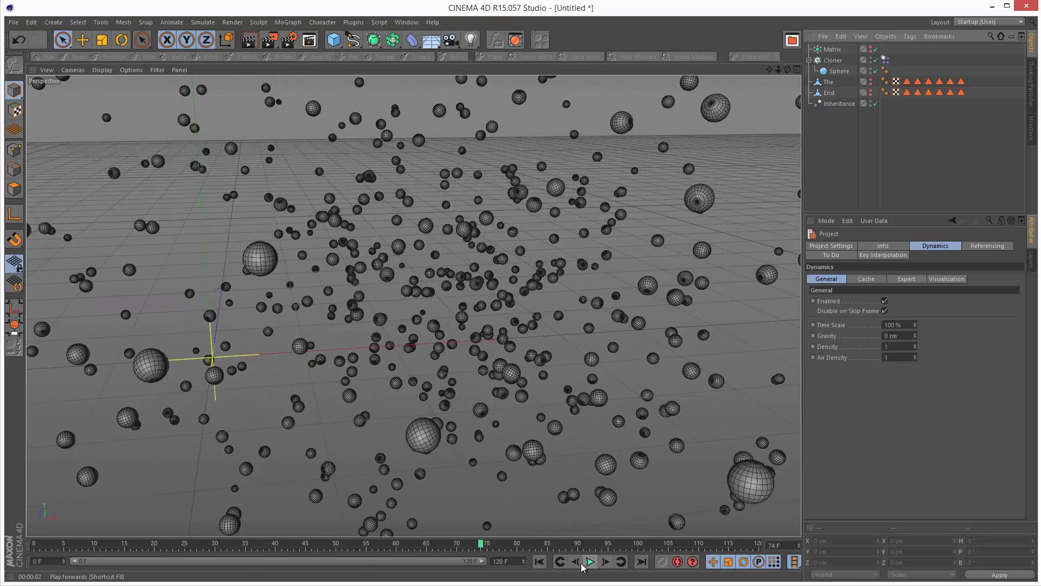
{"action": "left_click", "coordinate": [539, 561]}
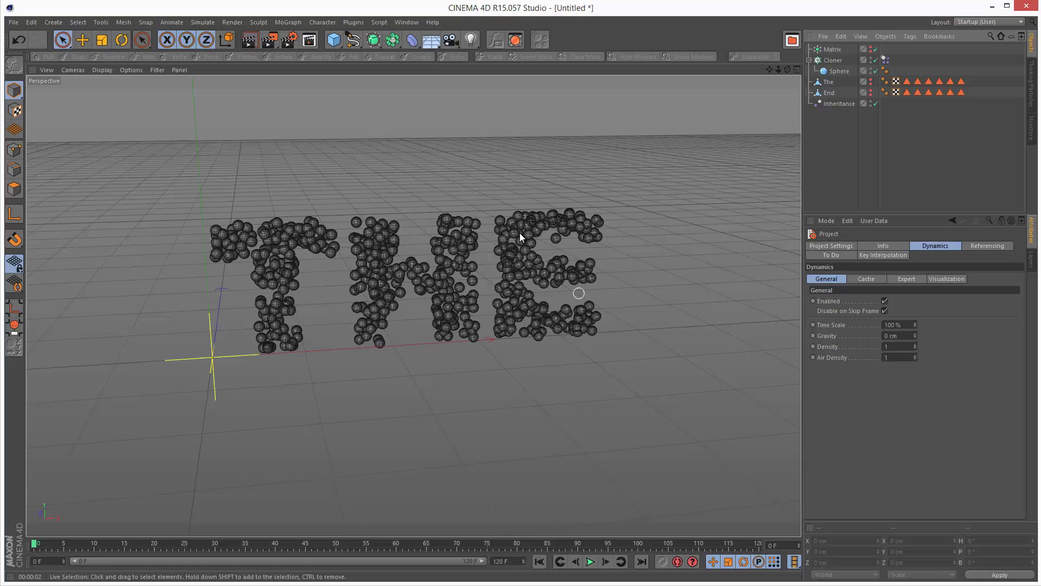
Give the Dynamics Body tag Follow Position and Follow Rotation of 10, then play the simulation
{"action": "left_click", "coordinate": [885, 60]}
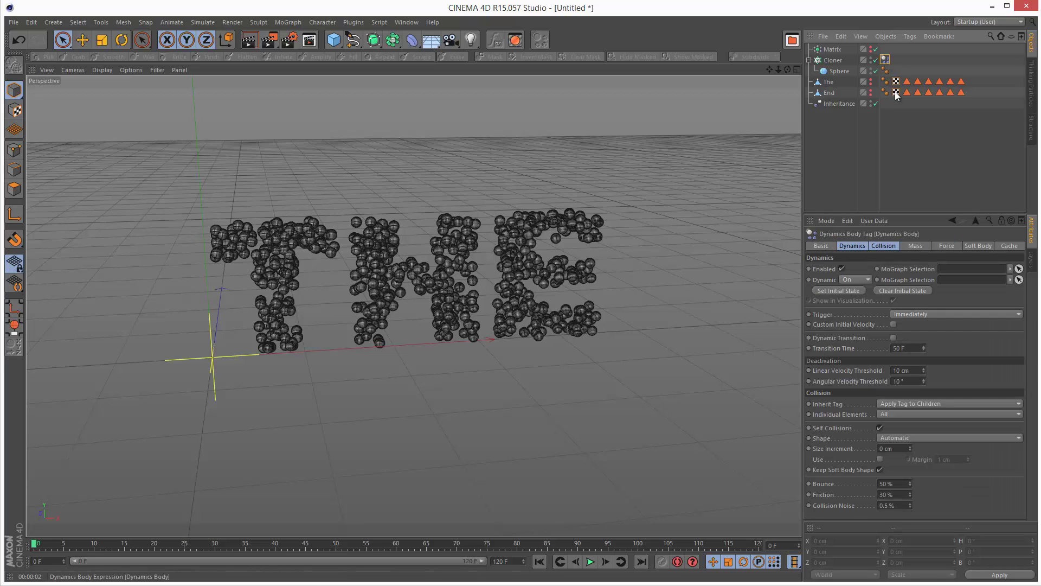
{"action": "left_click", "coordinate": [947, 245]}
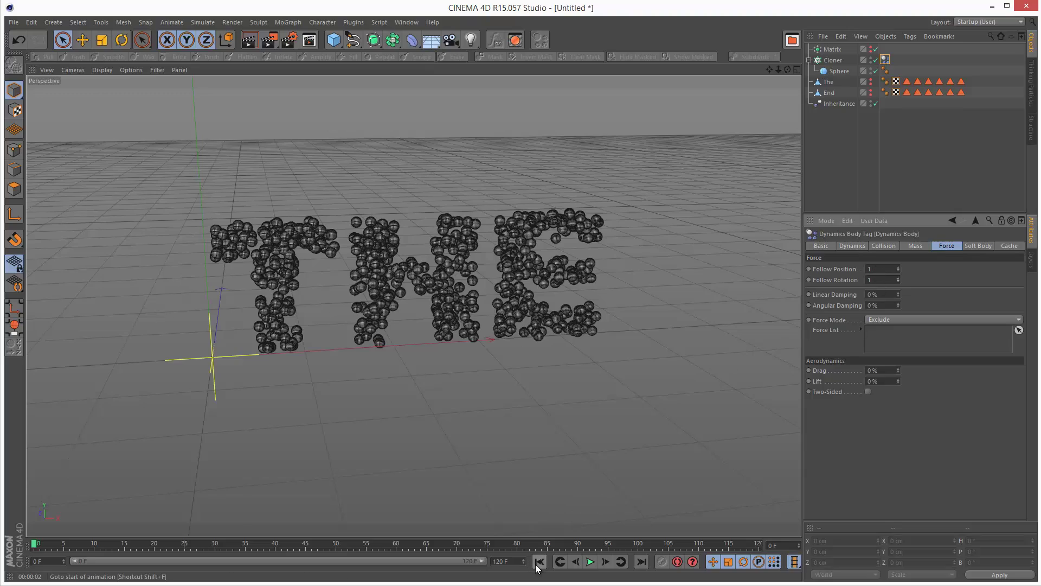
{"action": "left_click", "coordinate": [591, 564]}
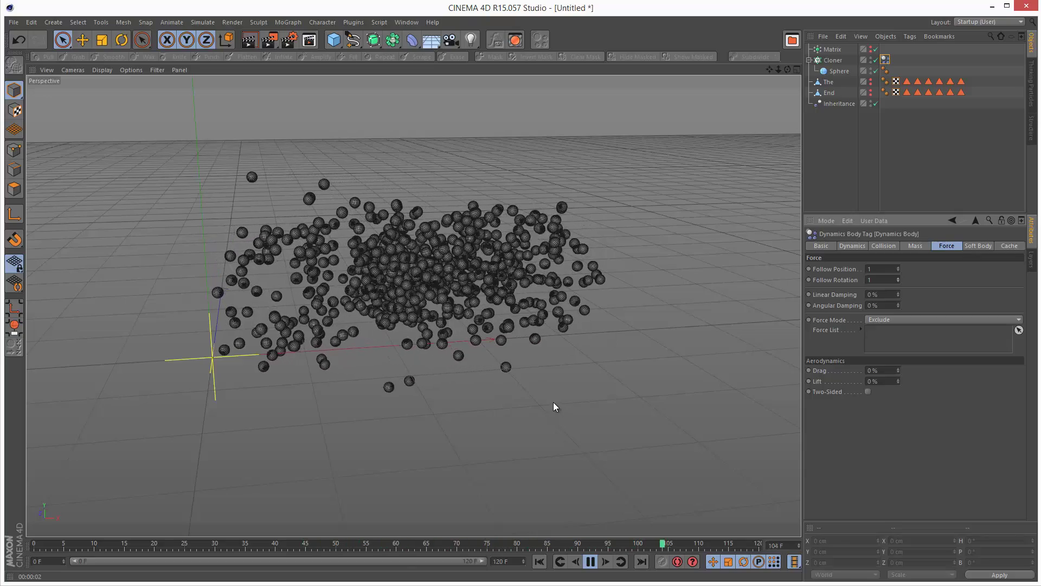
{"action": "left_click", "coordinate": [590, 561]}
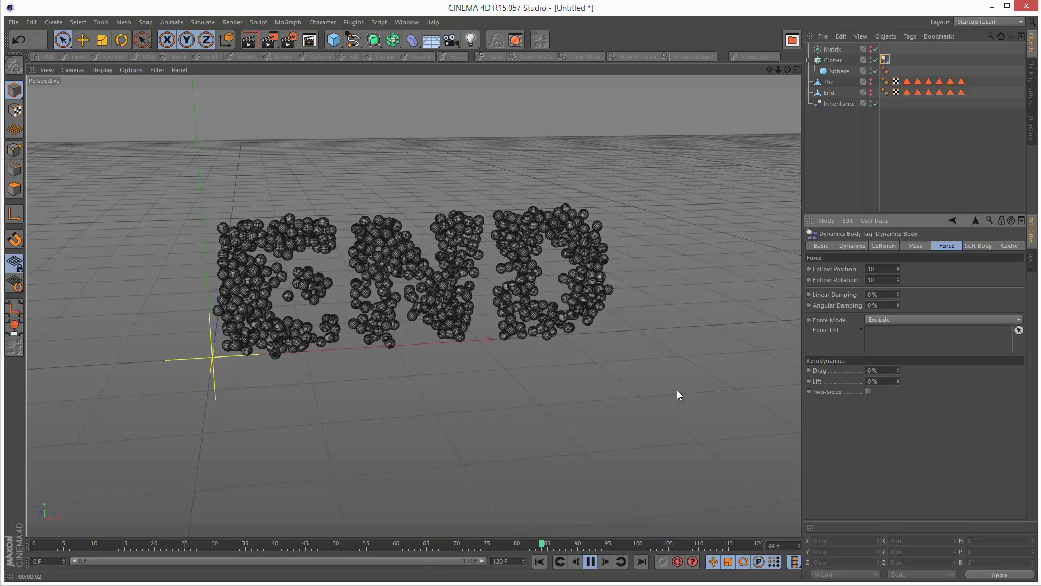
Switch the viewport to Gouraud Shading, zoom in, and stop playback when the spheres form END
{"action": "left_click", "coordinate": [101, 70]}
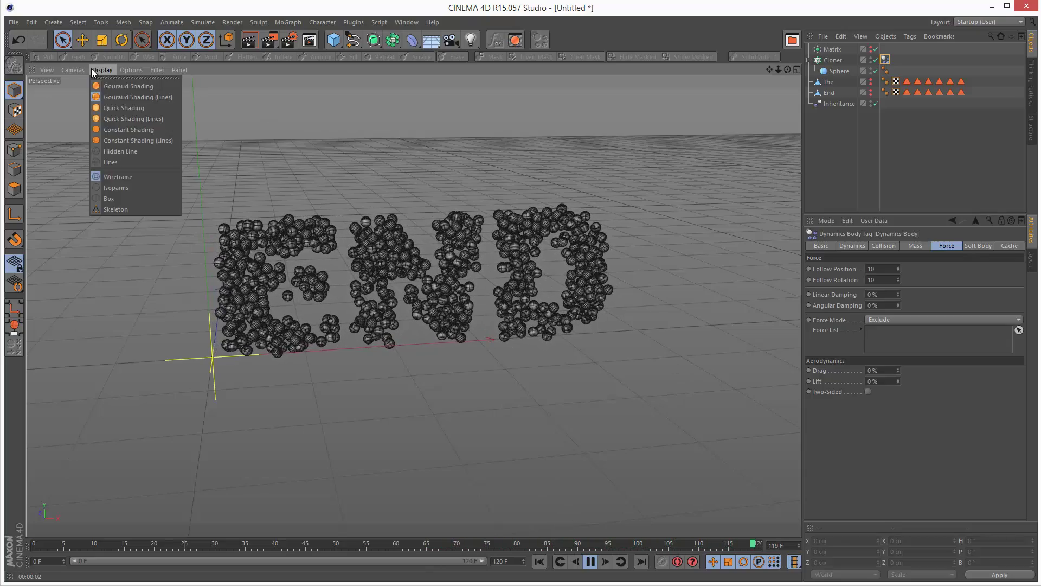
{"action": "left_click", "coordinate": [101, 88]}
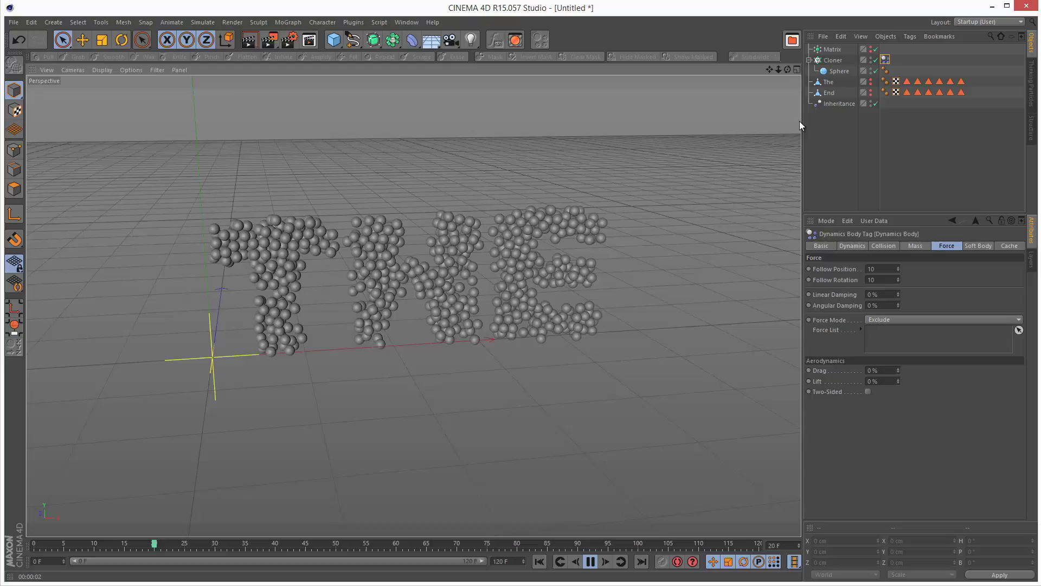
{"action": "scroll", "coordinate": [544, 330], "scroll_direction": "up", "scroll_amount": 4}
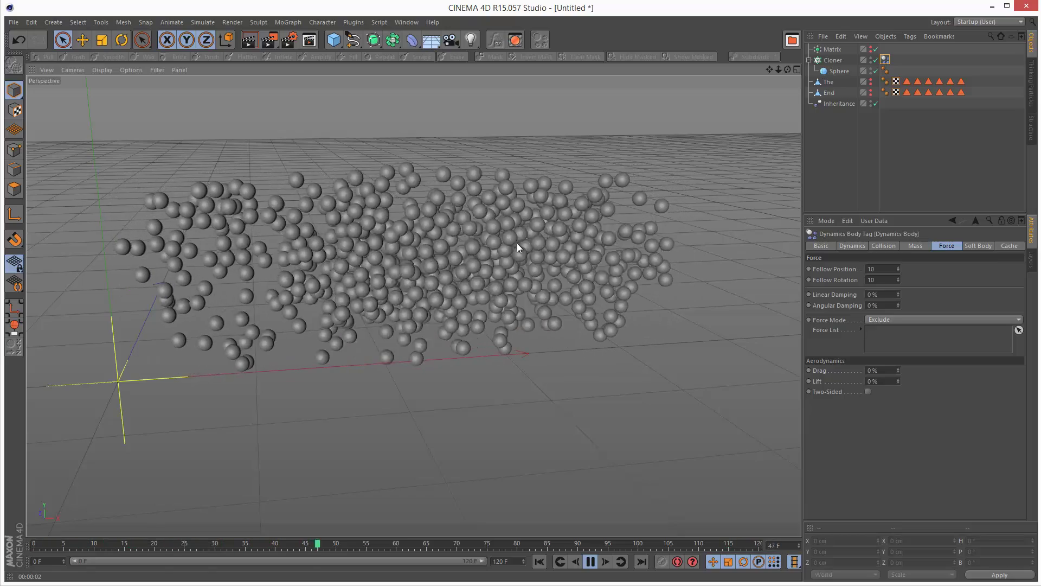
{"action": "left_click", "coordinate": [591, 558]}
Apply the red material from the Materials window to the Cloner
{"action": "left_click", "coordinate": [516, 39]}
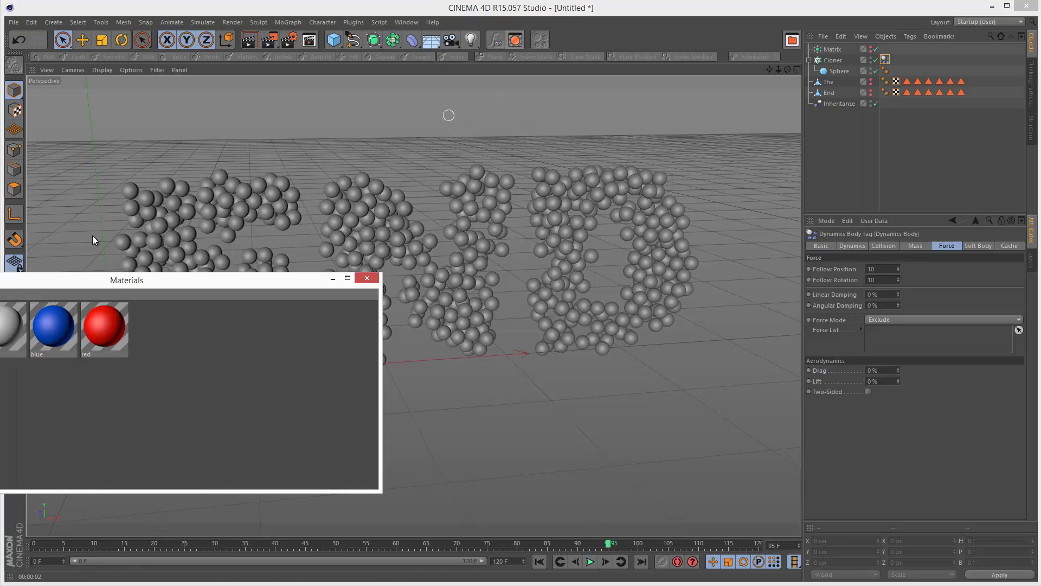
{"action": "left_click_drag", "start_coordinate": [118, 284], "coordinate": [458, 271]}
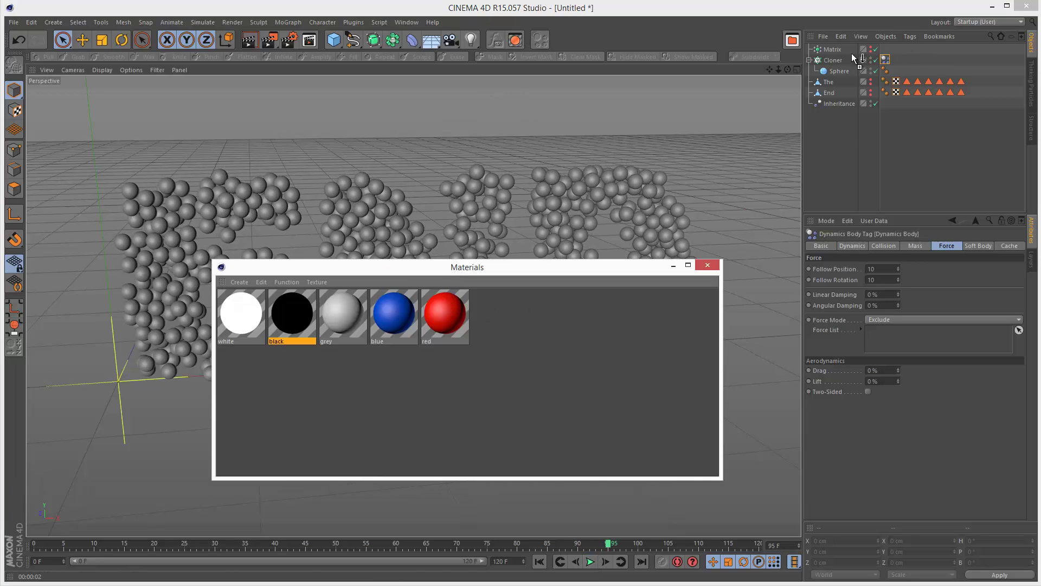
{"action": "left_click_drag", "start_coordinate": [838, 67], "coordinate": [835, 61]}
{"action": "left_click", "coordinate": [708, 265]}
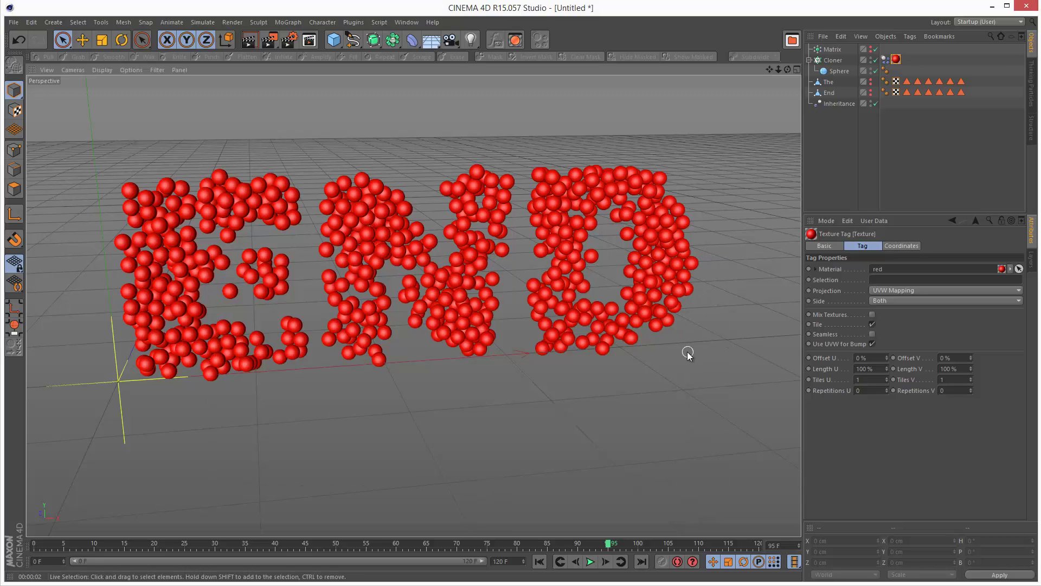
Play the red-sphere morph and set the viewport to Gouraud Shading (Lines)
{"action": "left_click", "coordinate": [591, 562]}
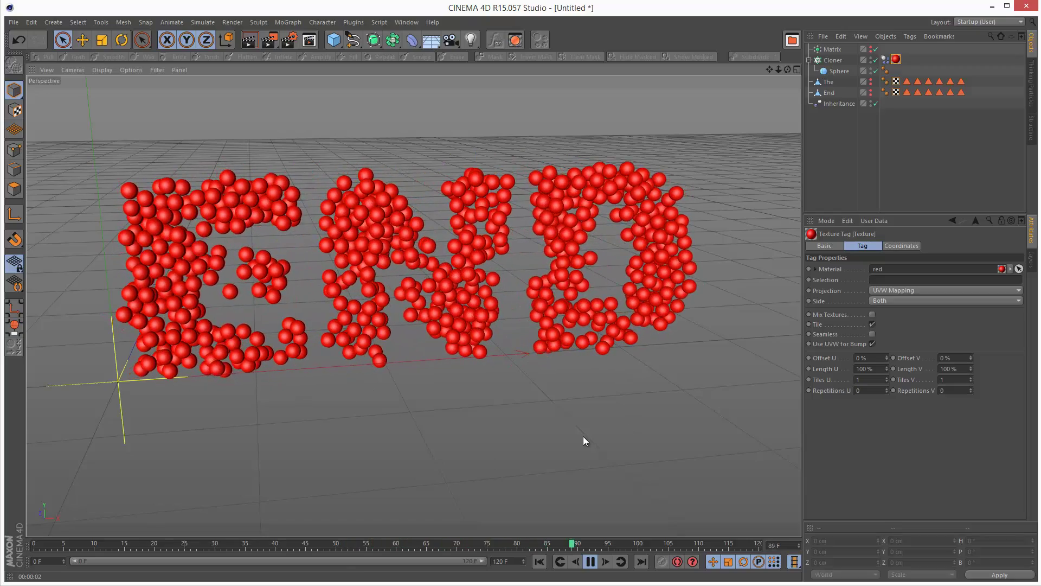
{"action": "left_click", "coordinate": [105, 70]}
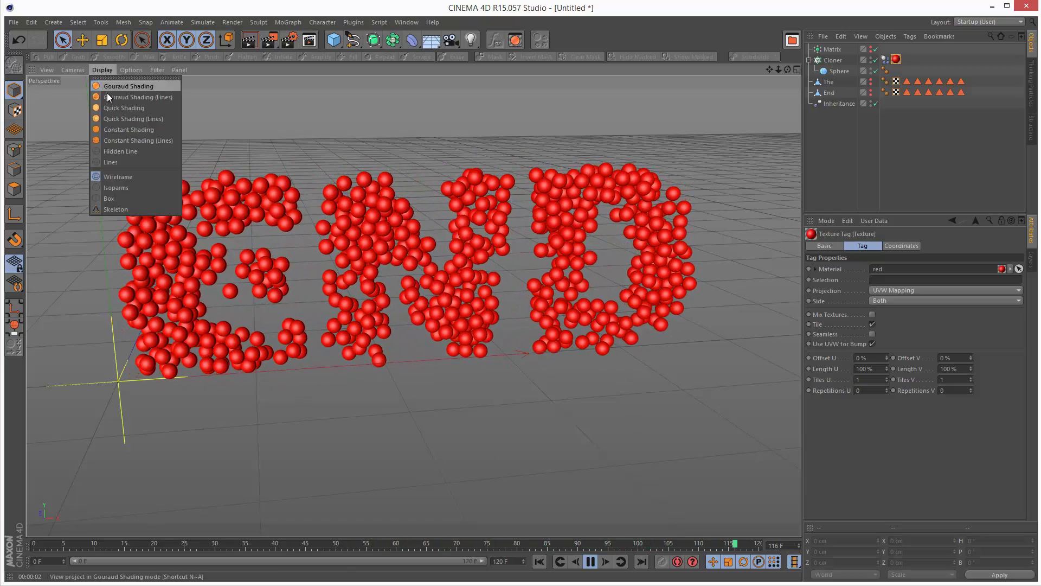
{"action": "left_click", "coordinate": [107, 91]}
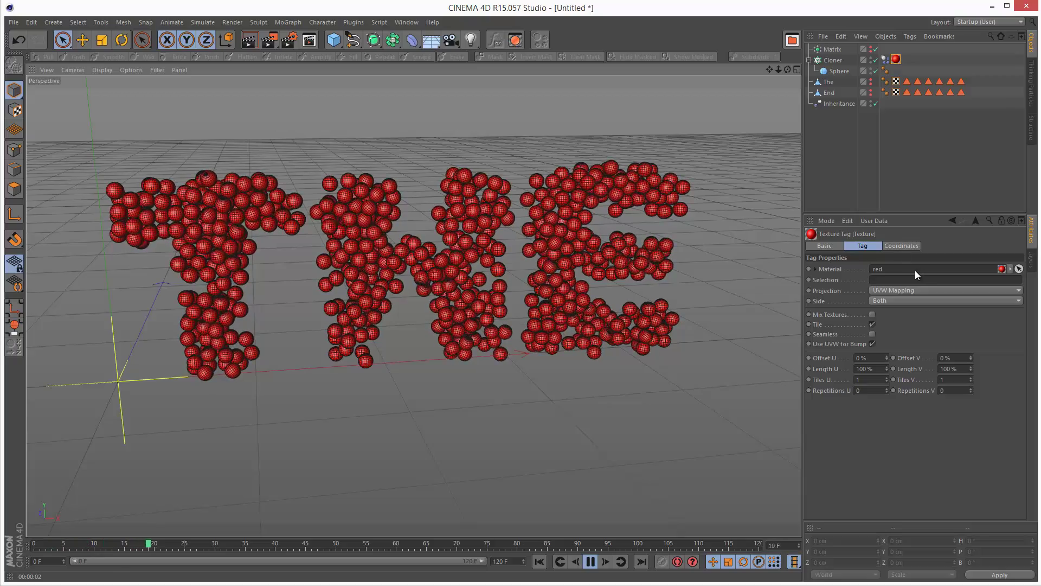